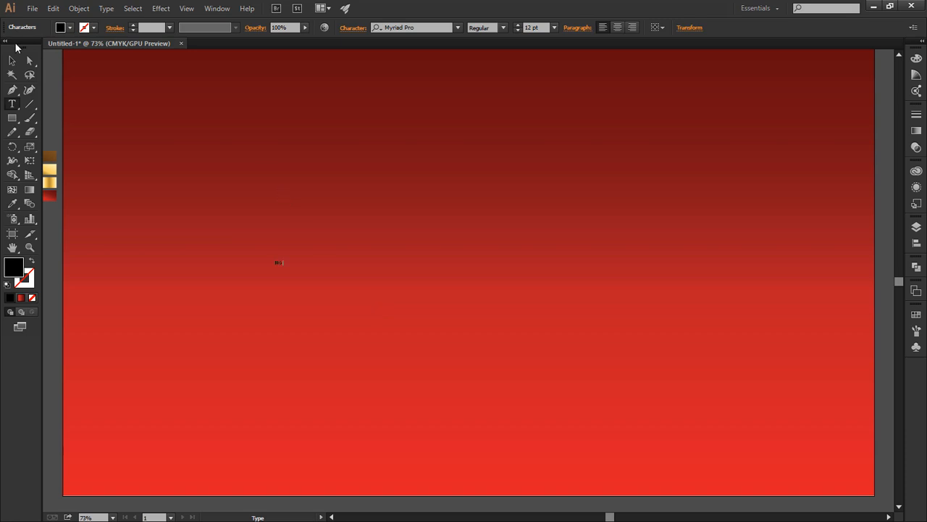
- Enlarge the BIG text to about 181 pt near the artboard's centre and set its font style to Bold
{"action": "left_click", "coordinate": [11, 61]}
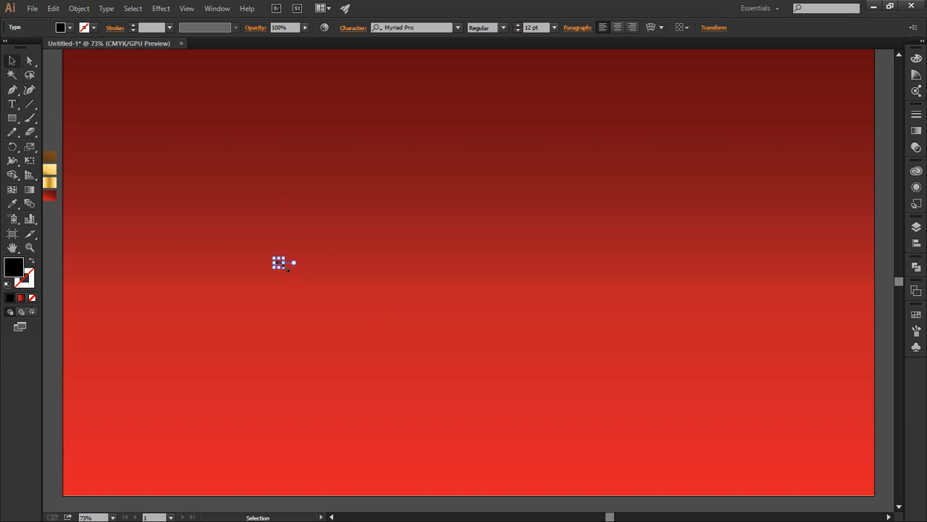
{"action": "left_click_drag", "start_coordinate": [286, 267], "coordinate": [451, 220]}
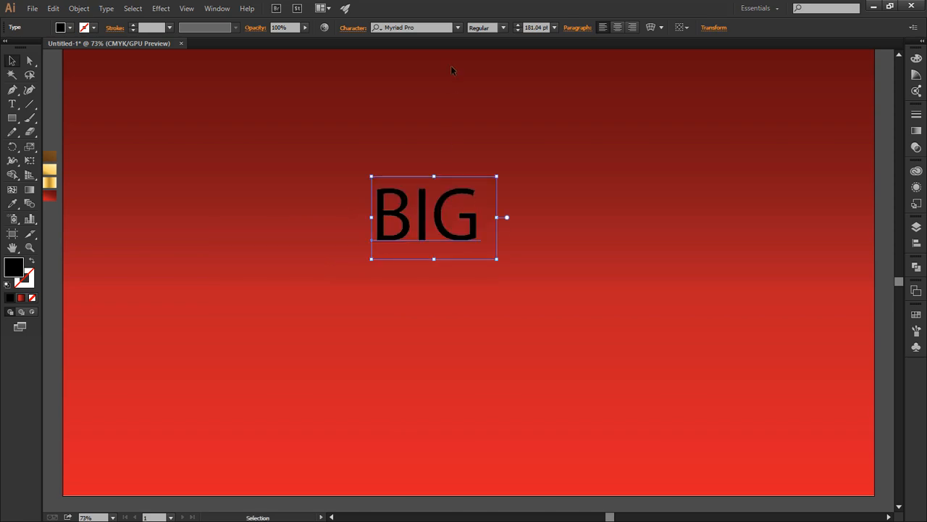
{"action": "left_click", "coordinate": [505, 29]}
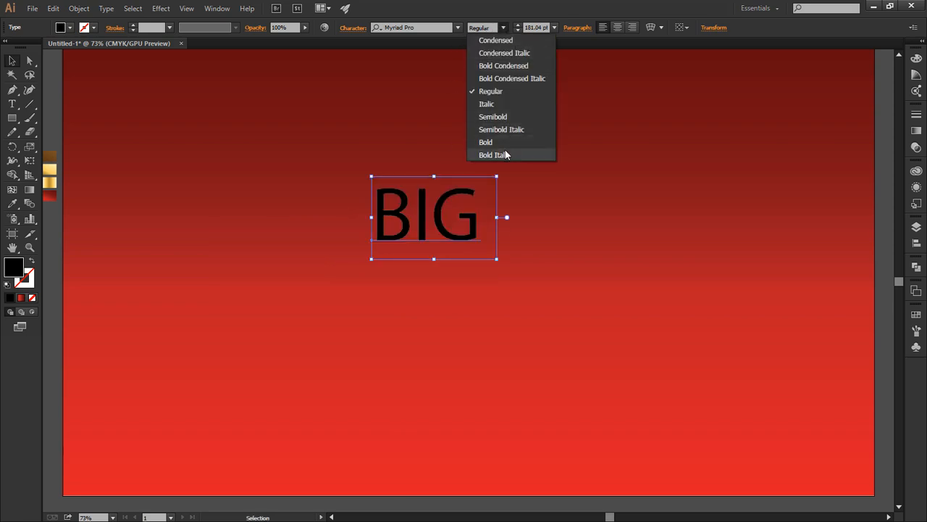
{"action": "left_click", "coordinate": [503, 143]}
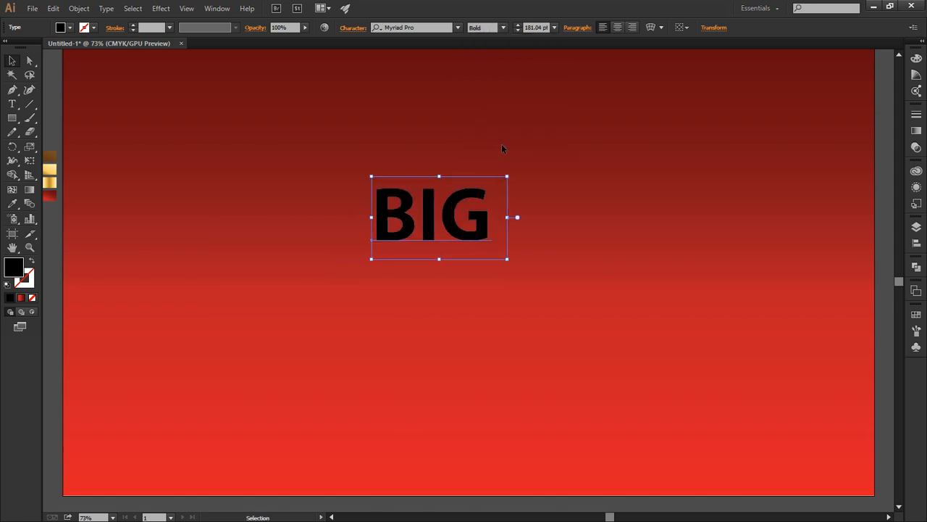
- Set the BIG text in Open Sans Extrabold, reposition it, and enlarge it to about 258 pt
{"action": "left_click", "coordinate": [430, 27]}
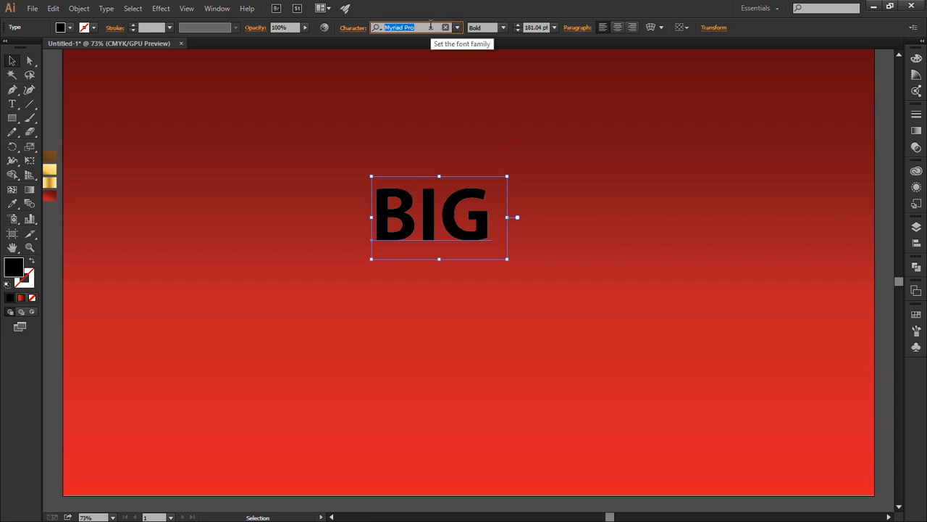
{"action": "type", "text": "open"}
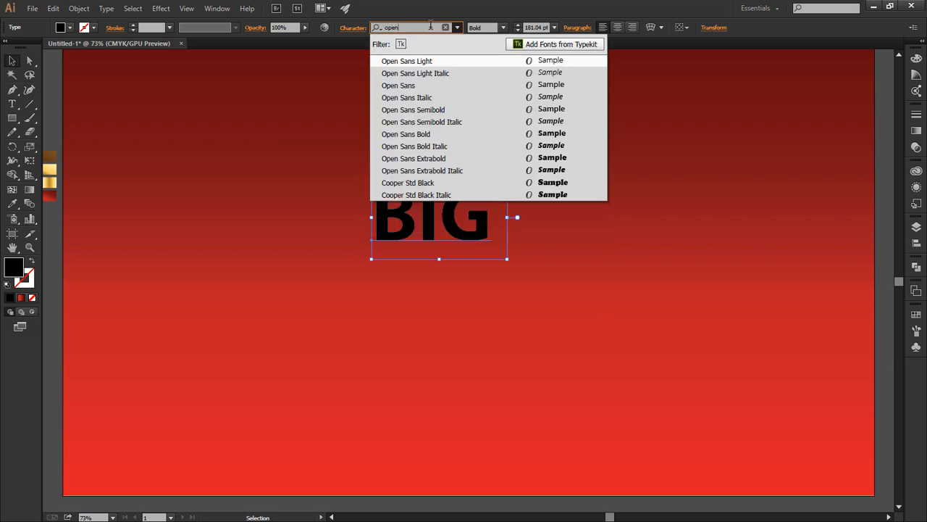
{"action": "left_click", "coordinate": [466, 159]}
{"action": "left_click_drag", "start_coordinate": [526, 219], "coordinate": [499, 228]}
{"action": "left_click_drag", "start_coordinate": [534, 261], "coordinate": [565, 278]}
- Duplicate the BIG text directly below the original and change the copy's wording to SALE
{"action": "left_click_drag", "start_coordinate": [500, 230], "coordinate": [513, 339]}
{"action": "key", "text": "t"}
{"action": "double_click", "coordinate": [510, 305]}
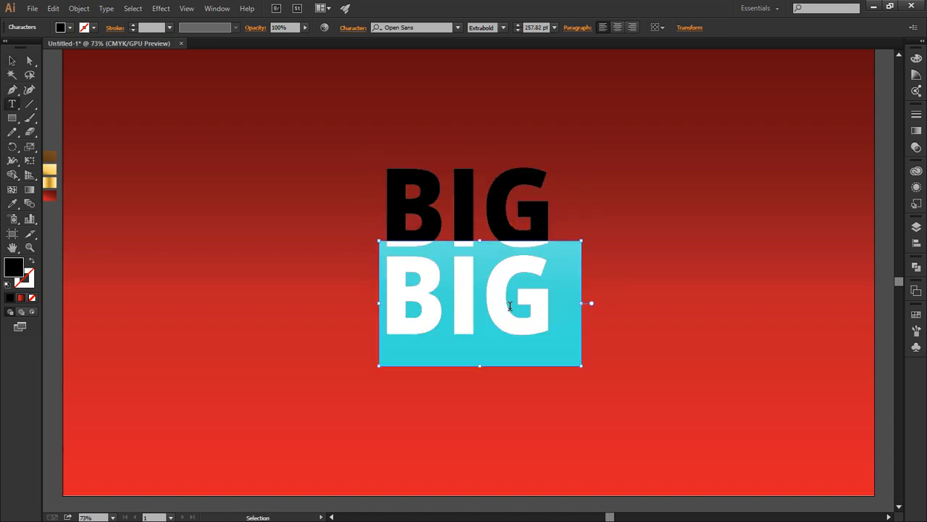
{"action": "type", "text": "SALE"}
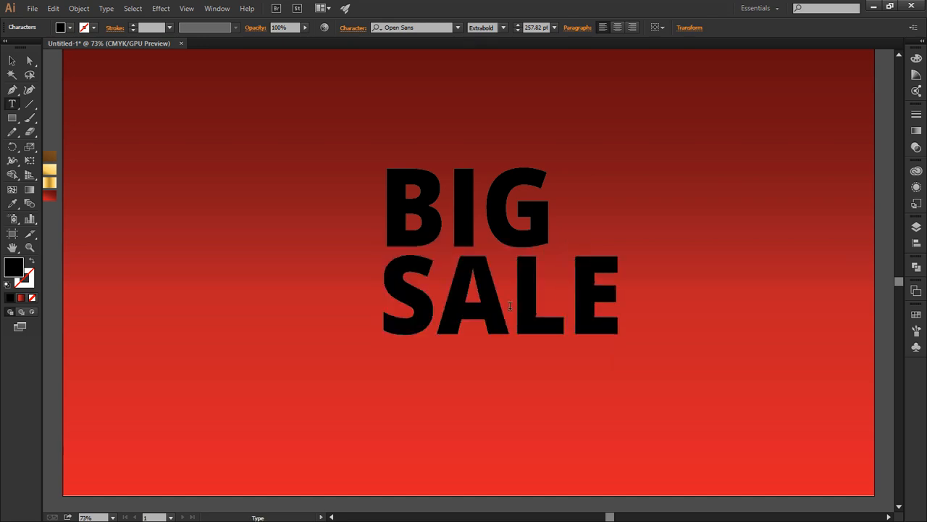
{"action": "key", "text": "Escape"}
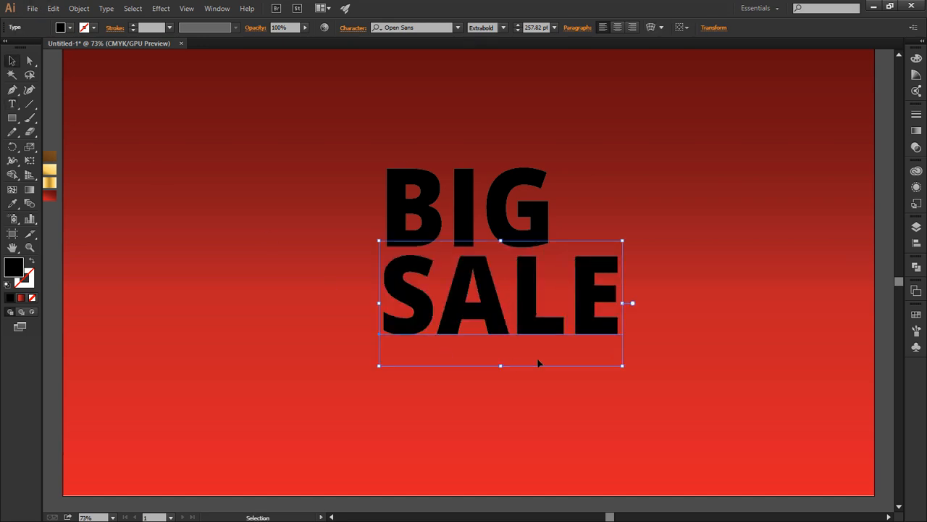
- Shift SALE beneath BIG and align the two words on their horizontal centres
{"action": "left_click_drag", "start_coordinate": [557, 333], "coordinate": [519, 321]}
{"action": "left_click_drag", "start_coordinate": [394, 113], "coordinate": [515, 336]}
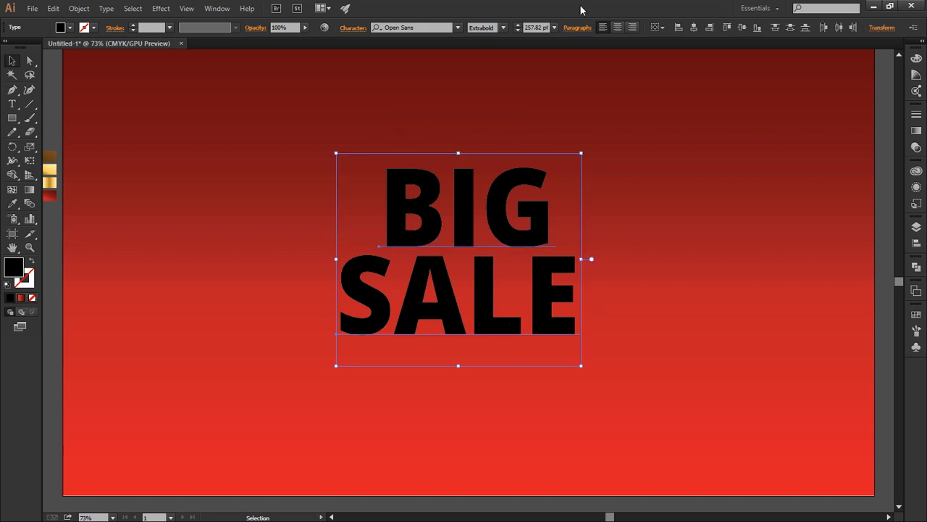
{"action": "left_click", "coordinate": [619, 28]}
{"action": "key", "text": "ctrl+z"}
{"action": "left_click", "coordinate": [694, 28]}
{"action": "left_click", "coordinate": [606, 162]}
- Fine-tune the layout by nudging BIG and slightly enlarging and shifting SALE beneath it
{"action": "left_click_drag", "start_coordinate": [534, 244], "coordinate": [549, 241]}
{"action": "left_click", "coordinate": [565, 290]}
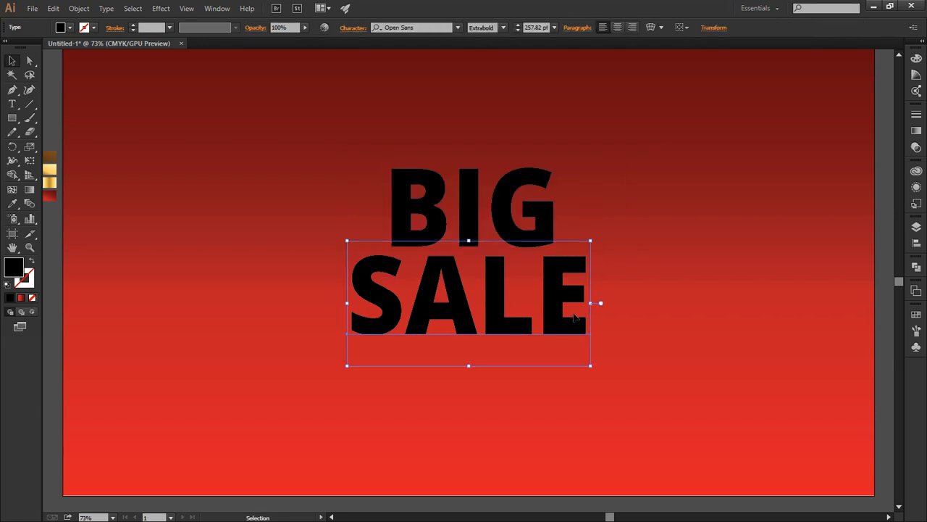
{"action": "left_click_drag", "start_coordinate": [590, 364], "coordinate": [593, 367]}
{"action": "left_click", "coordinate": [597, 352]}
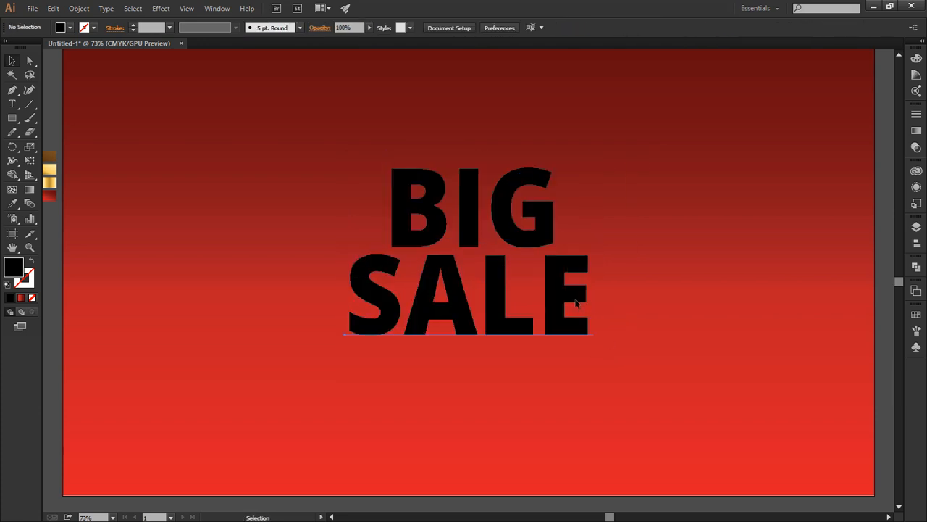
{"action": "left_click_drag", "start_coordinate": [573, 299], "coordinate": [579, 299]}
- Try to fill the live BIG text with the light gold gradient sampled from the swatch beside the artboard
{"action": "left_click", "coordinate": [523, 225]}
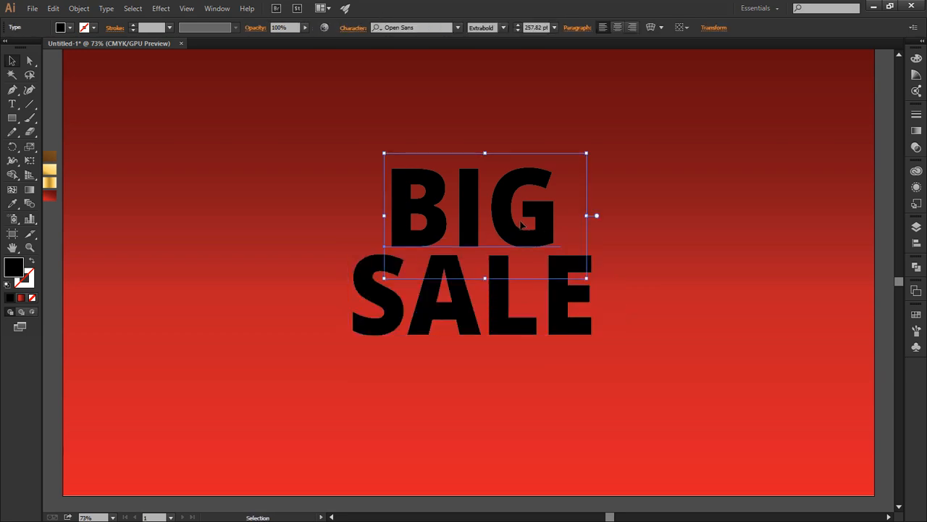
{"action": "key", "text": "i"}
{"action": "left_click", "coordinate": [51, 169]}
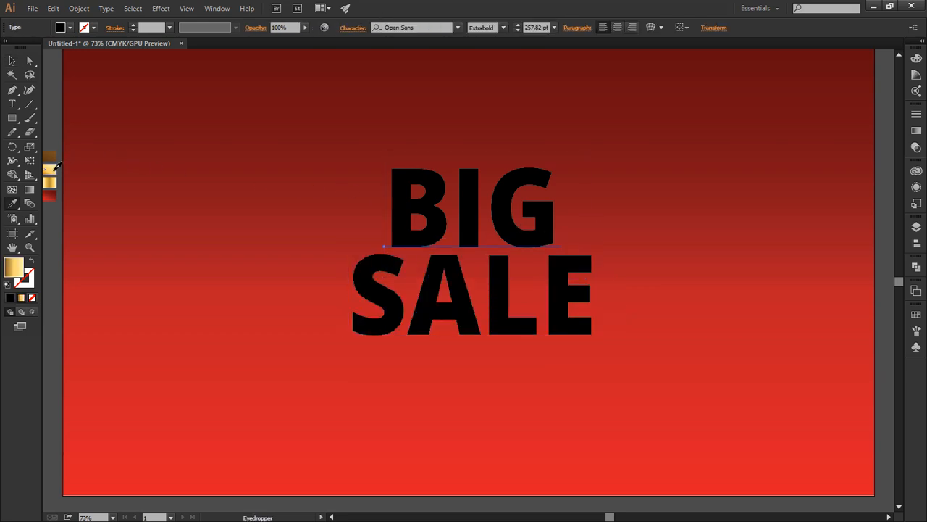
- Convert both the BIG and SALE text objects to outlines
{"action": "key", "text": "v"}
{"action": "left_click_drag", "start_coordinate": [294, 158], "coordinate": [514, 337]}
{"action": "right_click", "coordinate": [486, 227]}
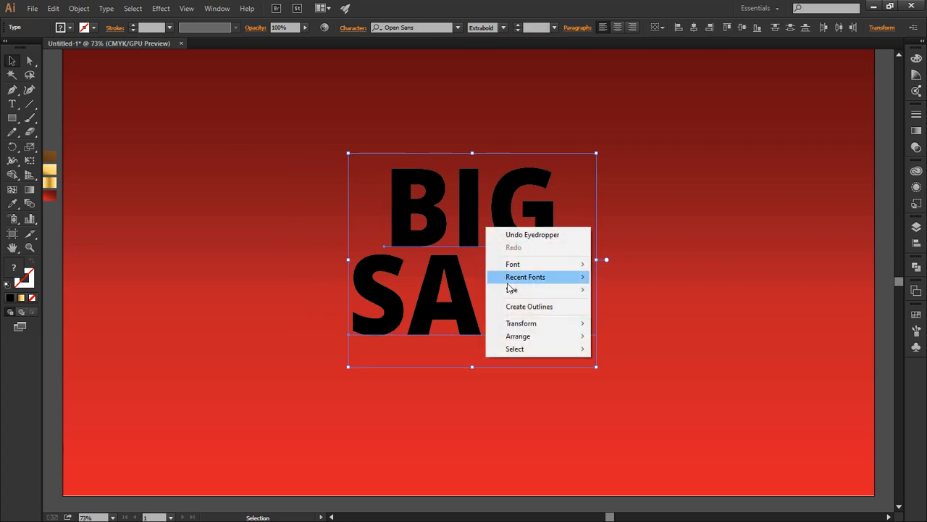
{"action": "left_click", "coordinate": [518, 307]}
- Fill the outlined BIG with the light gold gradient sampled from the swatch beside the artboard
{"action": "key", "text": "i"}
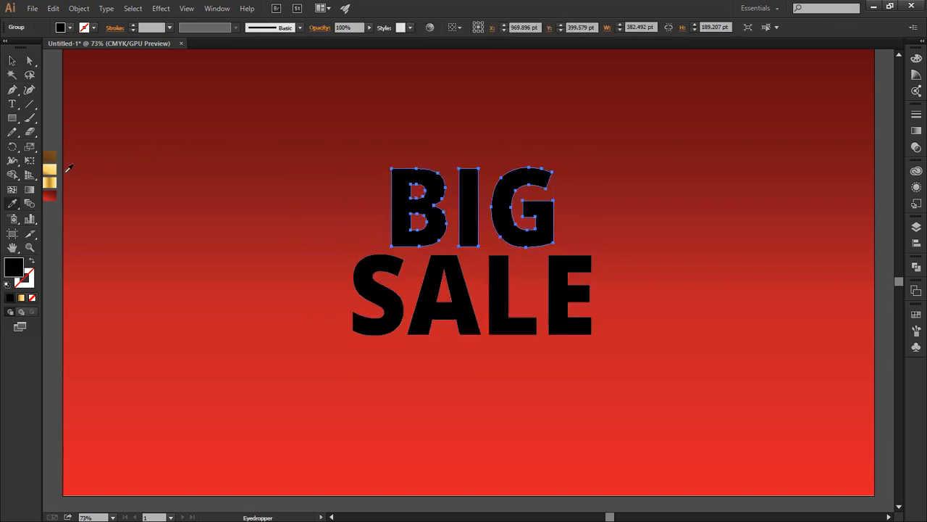
{"action": "left_click", "coordinate": [50, 170]}
{"action": "key", "text": "v"}
{"action": "key", "text": "ctrl+shift+a"}
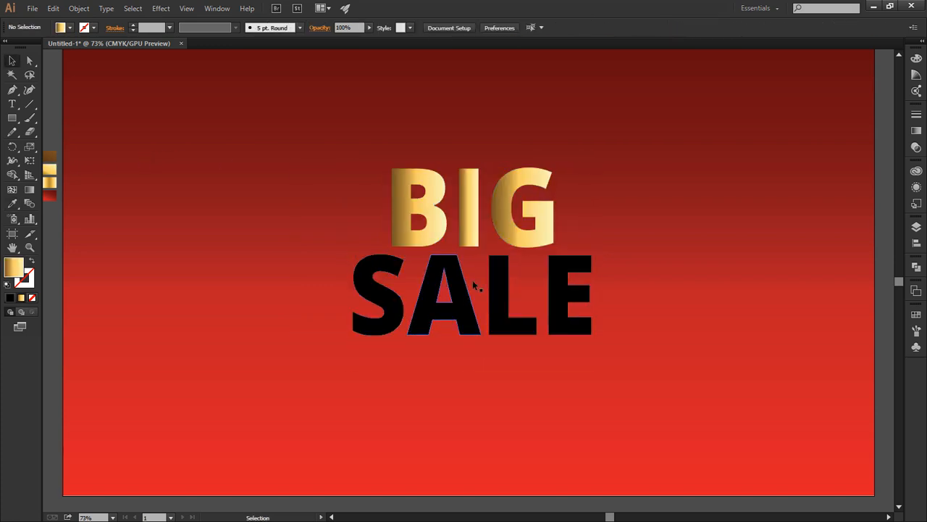
- Fill the outlined SALE with the gold gradient sampled from the BIG letters
{"action": "key", "text": "i"}
{"action": "key", "text": "v"}
{"action": "left_click", "coordinate": [466, 295]}
{"action": "key", "text": "i"}
{"action": "left_click", "coordinate": [469, 240]}
{"action": "key", "text": "v"}
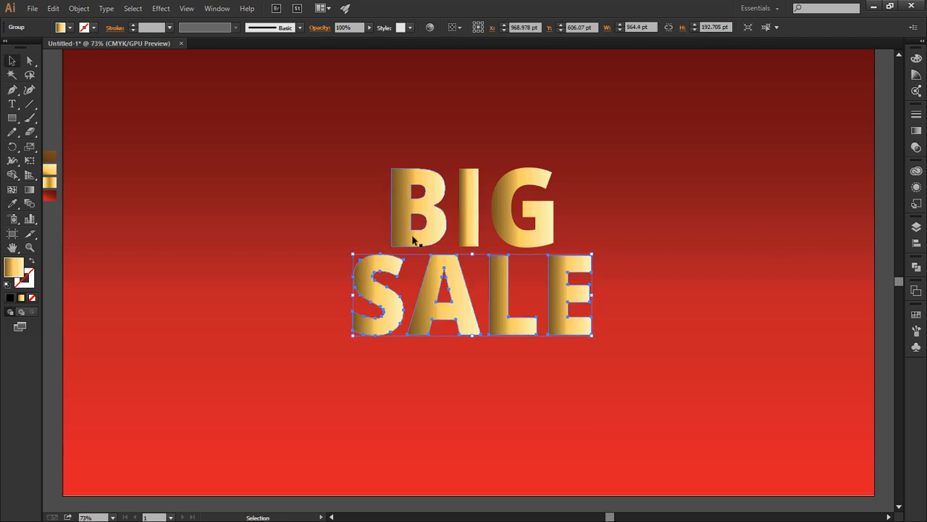
- Redraw the gold gradient of SALE diagonally across its first letter, from lower left to upper right
{"action": "key", "text": "ctrl+shift+a"}
{"action": "left_click", "coordinate": [373, 301]}
{"action": "key", "text": "g"}
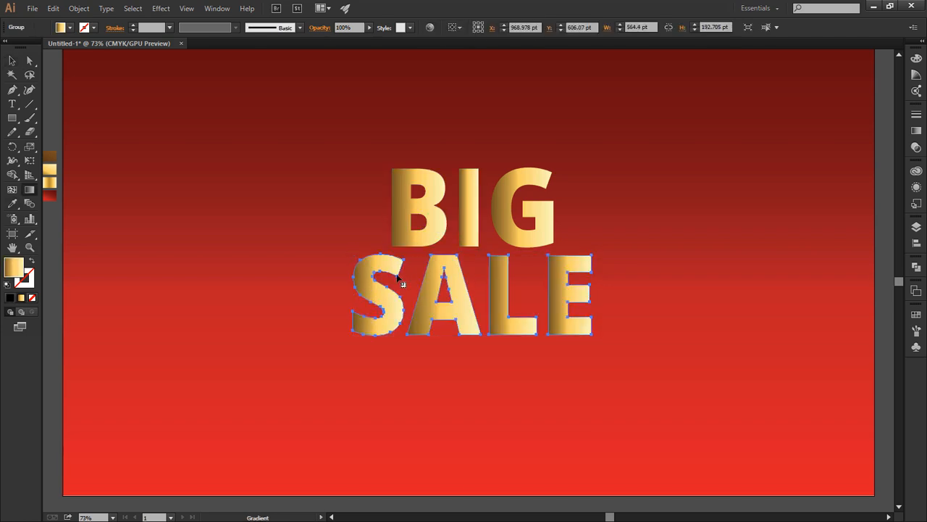
{"action": "left_click_drag", "start_coordinate": [383, 262], "coordinate": [347, 331]}
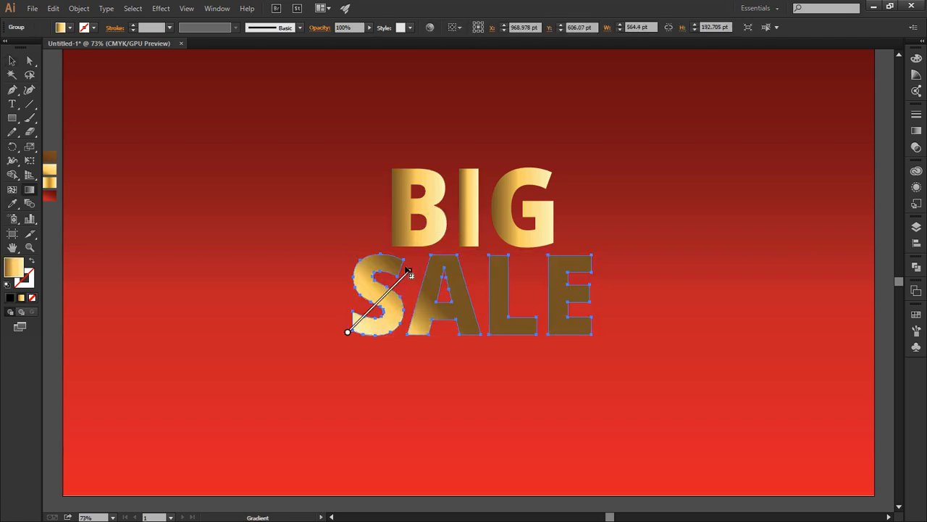
{"action": "left_click_drag", "start_coordinate": [409, 272], "coordinate": [409, 260]}
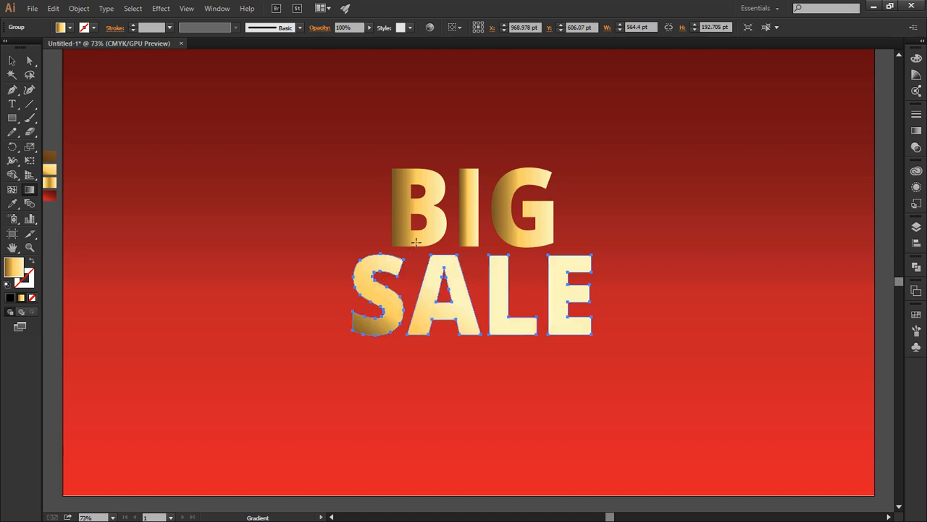
{"action": "key", "text": "v"}
{"action": "left_click", "coordinate": [409, 241]}
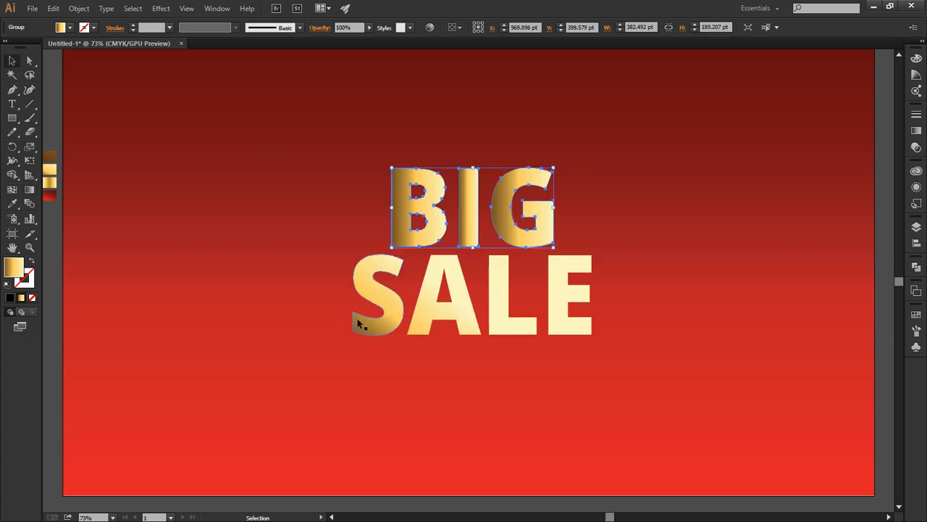
{"action": "left_click", "coordinate": [381, 358]}
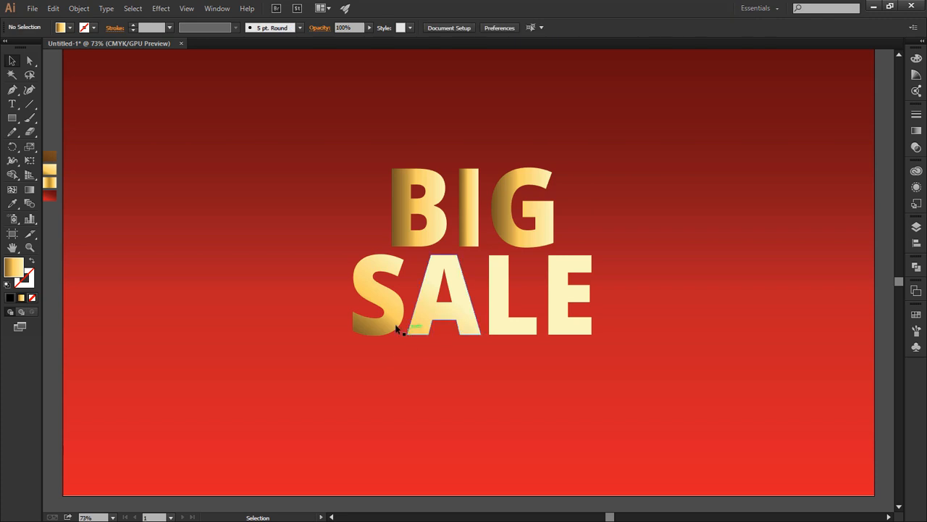
- Ungroup the SALE outlines into separate letters
{"action": "left_click", "coordinate": [396, 328]}
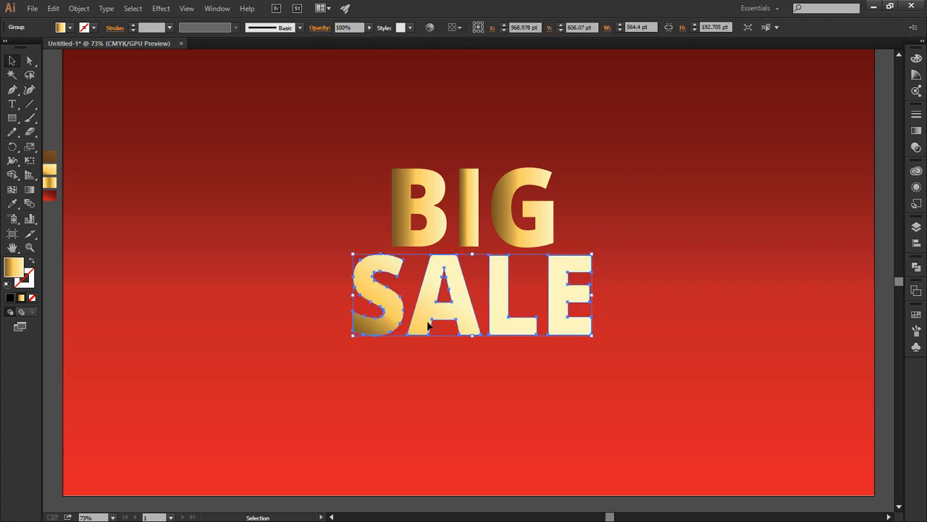
{"action": "right_click", "coordinate": [437, 267]}
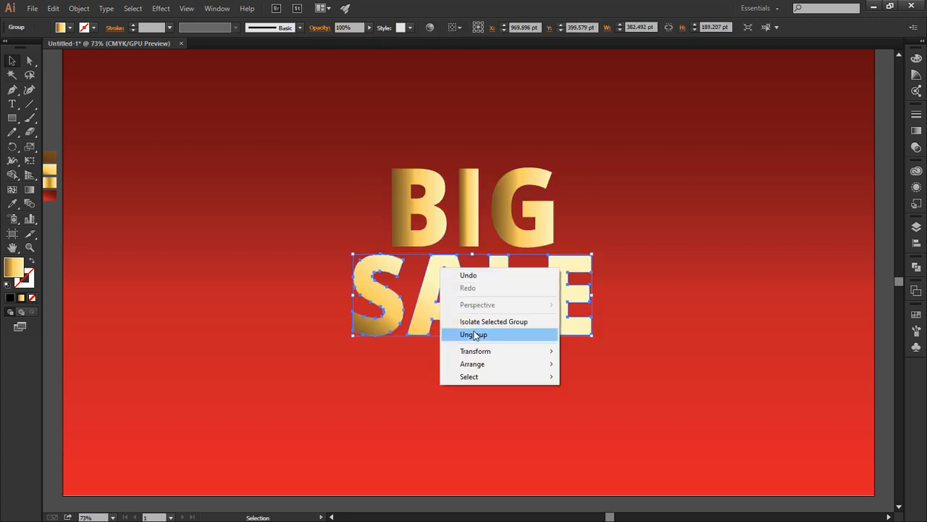
{"action": "left_click", "coordinate": [477, 332]}
{"action": "left_click", "coordinate": [418, 347]}
- Cut the outline of the letter S at its lower-left corner with the Scissors tool
{"action": "left_click", "coordinate": [397, 328]}
{"action": "key", "text": "c"}
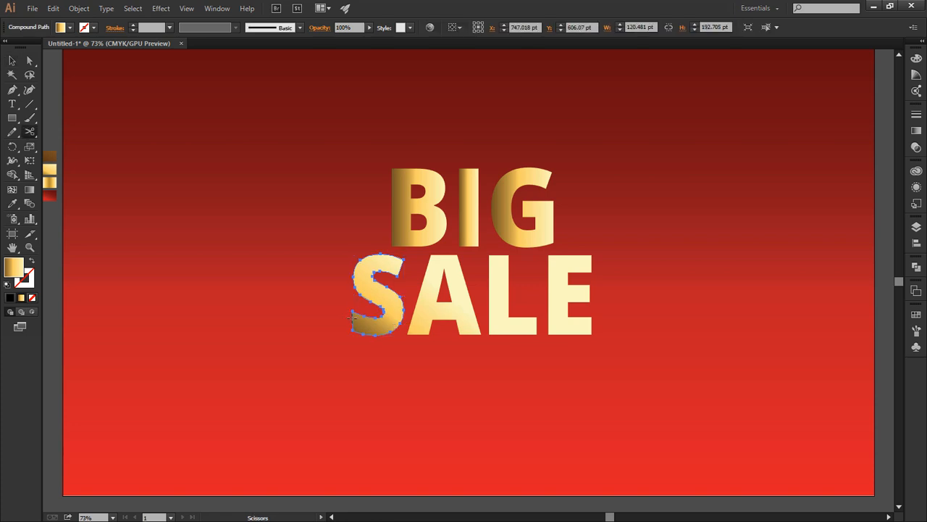
{"action": "left_click", "coordinate": [353, 330]}
{"action": "left_click", "coordinate": [353, 334]}
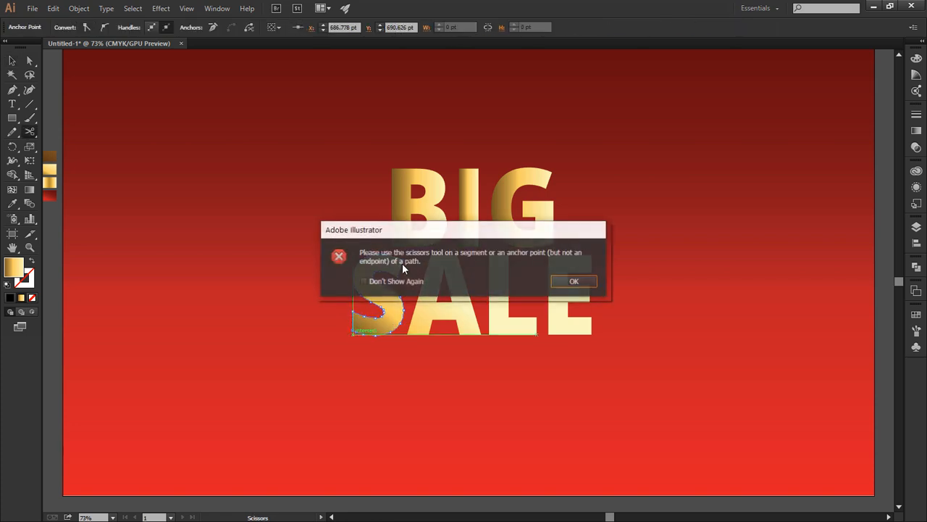
{"action": "key", "text": "Return"}
- Redraw the gold gradient diagonally from lower left to upper right on the letter S and on the letter A
{"action": "key", "text": "g"}
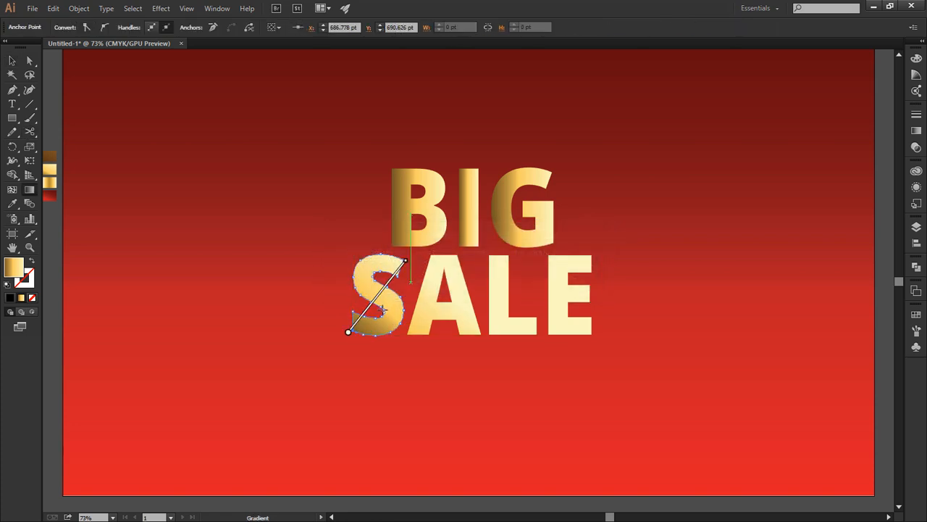
{"action": "left_click_drag", "start_coordinate": [367, 336], "coordinate": [413, 262]}
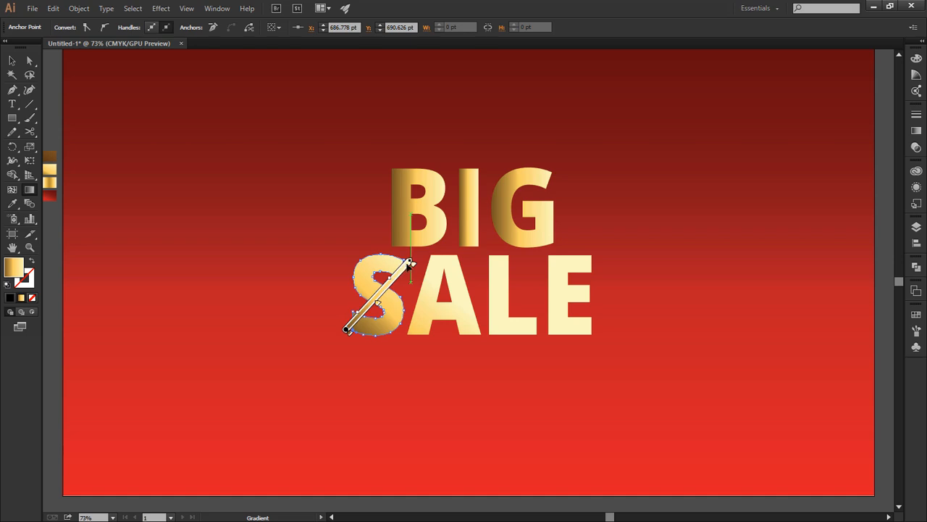
{"action": "key", "text": "v"}
{"action": "left_click", "coordinate": [459, 303]}
{"action": "key", "text": "g"}
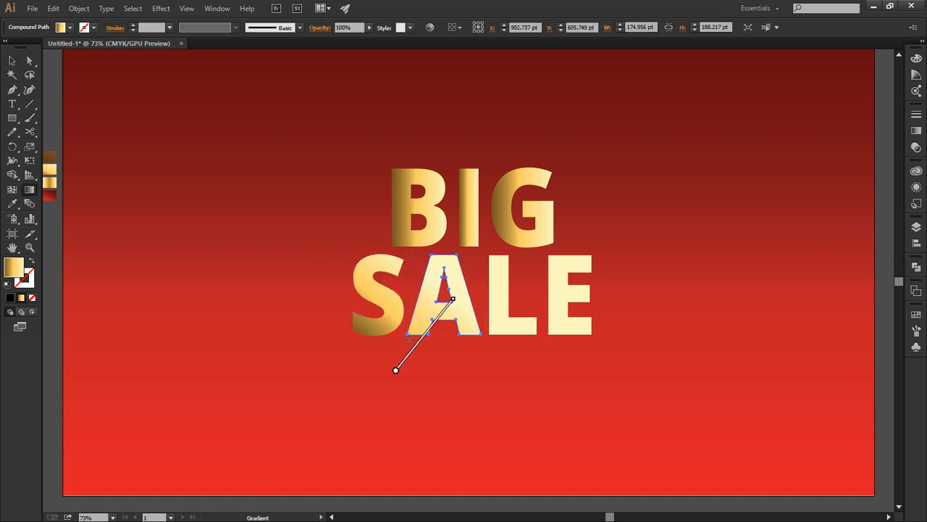
{"action": "left_click_drag", "start_coordinate": [409, 338], "coordinate": [470, 263]}
{"action": "key", "text": "v"}
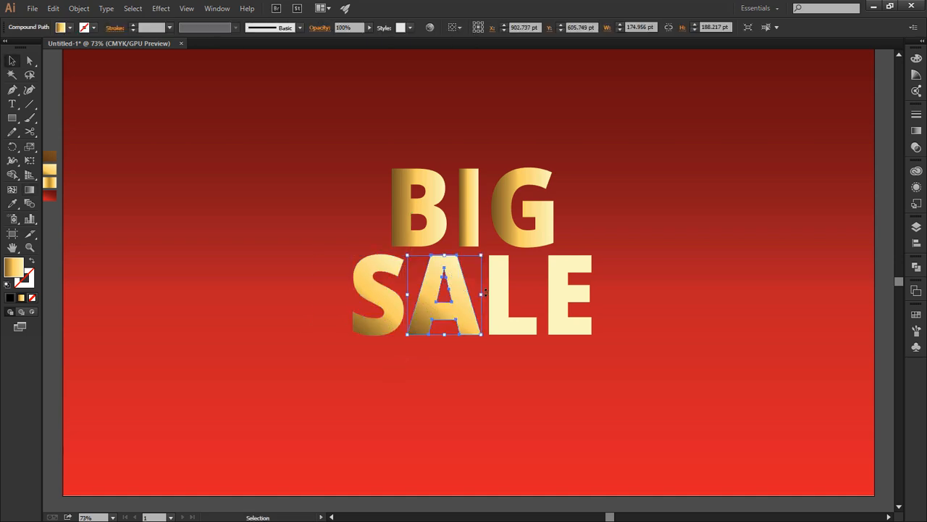
{"action": "left_click", "coordinate": [496, 297]}
{"action": "key", "text": "c"}
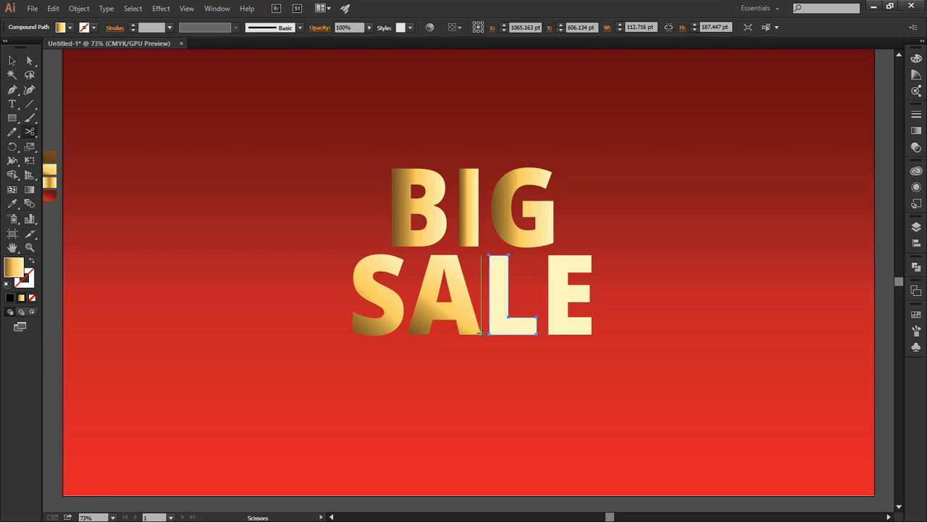
{"action": "left_click", "coordinate": [506, 278]}
{"action": "left_click", "coordinate": [569, 281]}
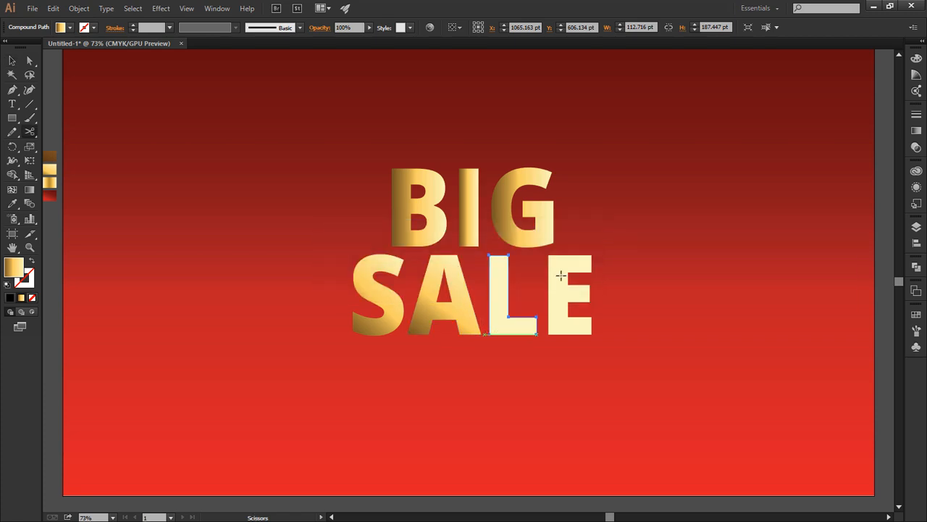
{"action": "left_click", "coordinate": [484, 317]}
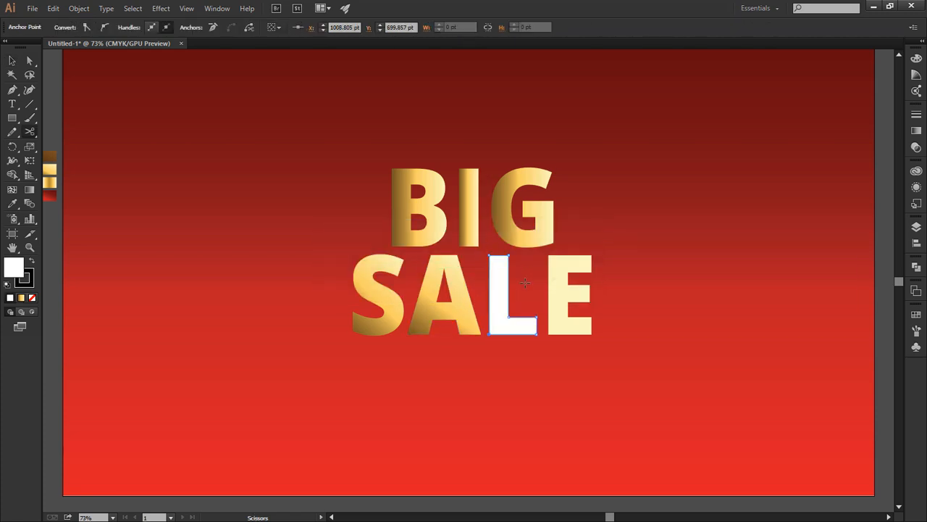
{"action": "key", "text": "v"}
{"action": "key", "text": "ctrl+z"}
{"action": "left_click", "coordinate": [479, 344]}
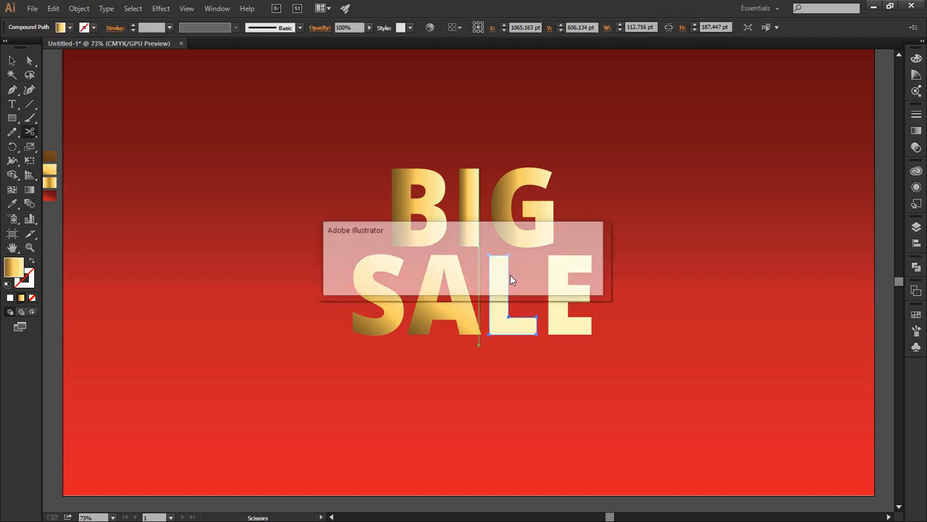
{"action": "left_click", "coordinate": [566, 282]}
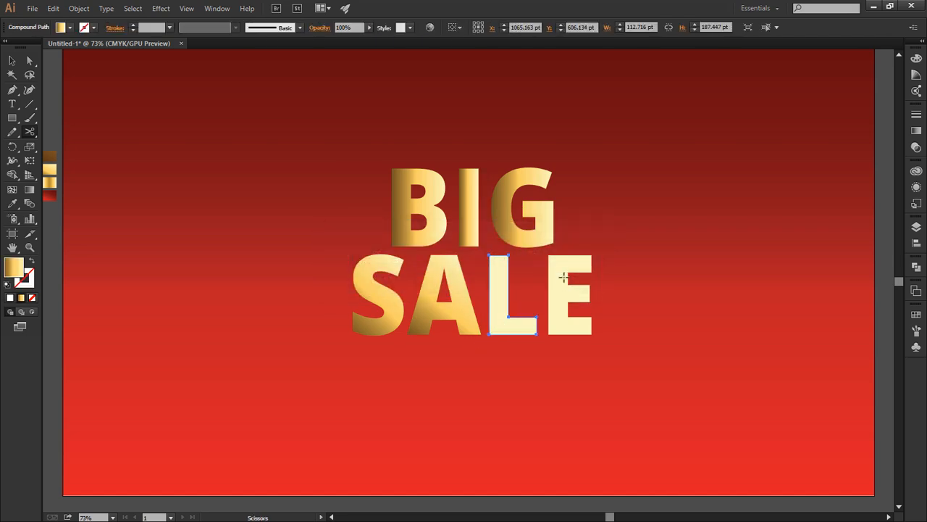
- Redraw the gold gradient on the letter L at a steep diagonal from its lower-left corner to its upper right
{"action": "key", "text": "g"}
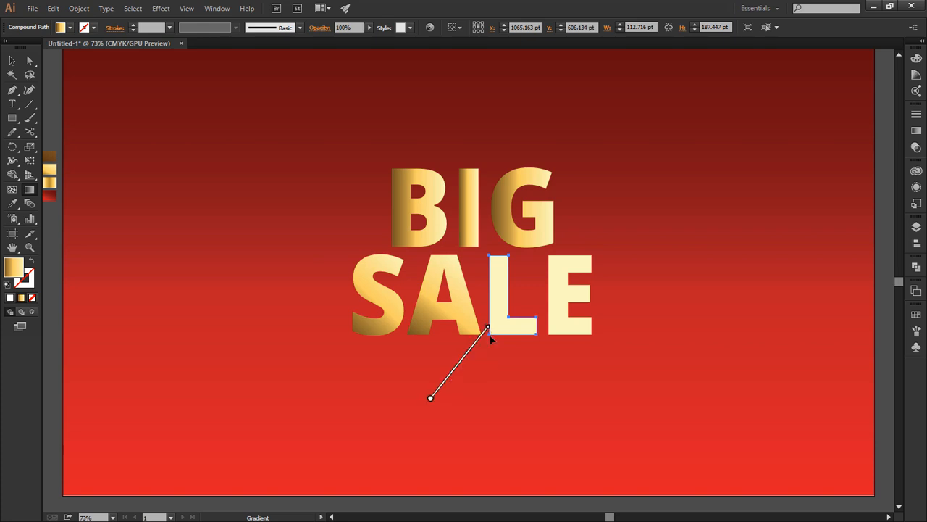
{"action": "left_click_drag", "start_coordinate": [461, 333], "coordinate": [518, 262]}
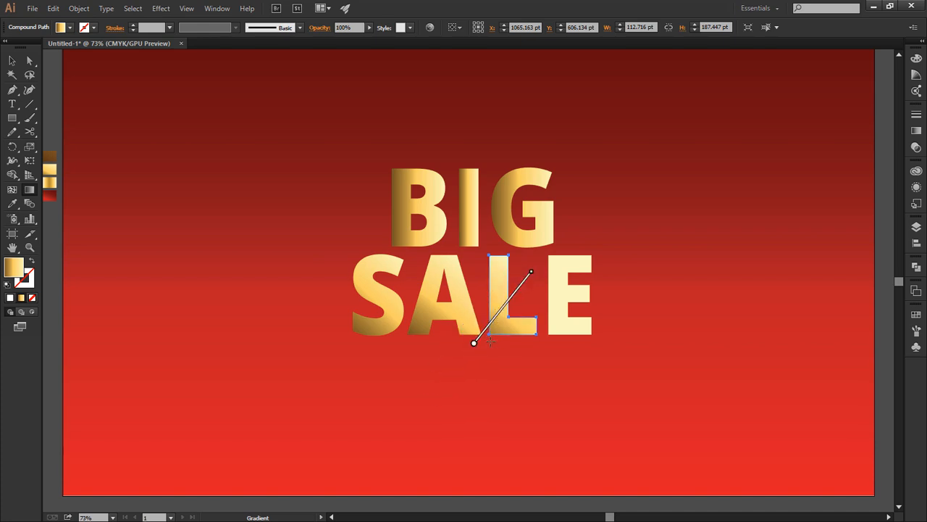
{"action": "left_click_drag", "start_coordinate": [490, 340], "coordinate": [520, 261]}
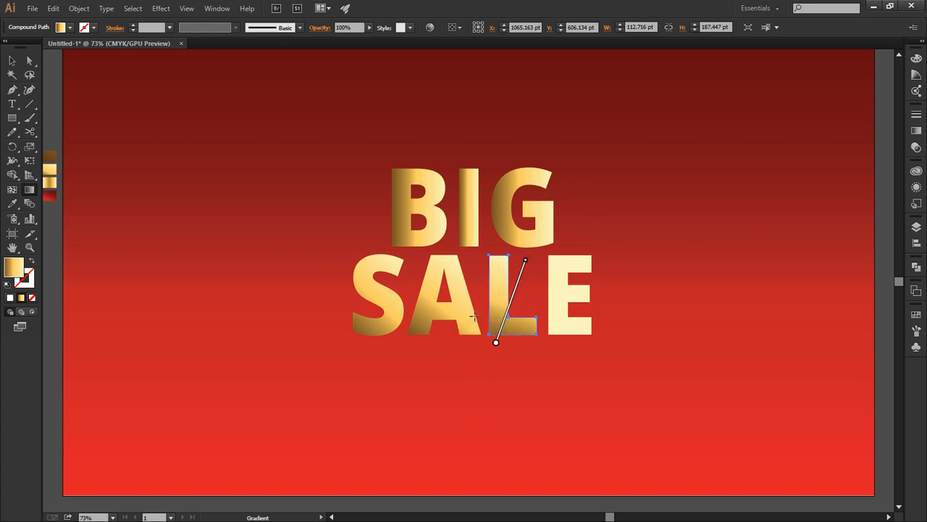
{"action": "key", "text": "c"}
{"action": "key", "text": "v"}
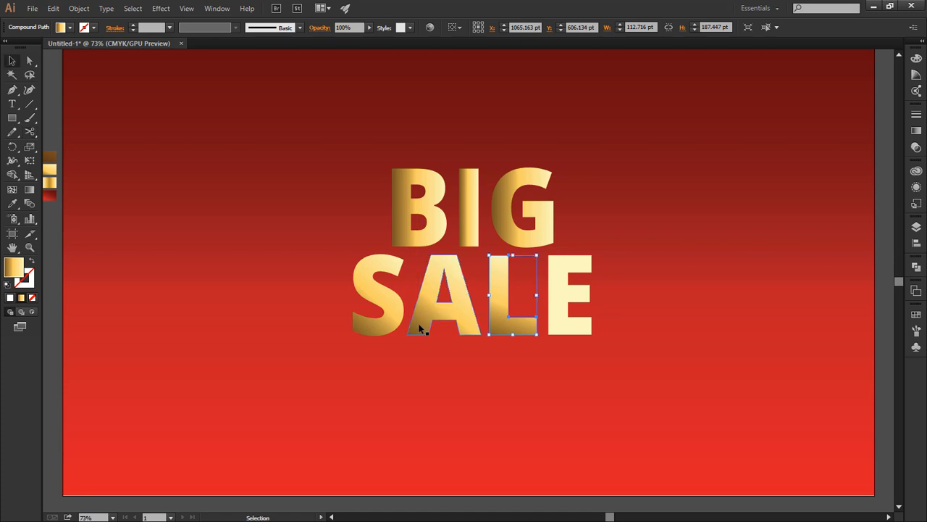
- Redraw the gold gradient diagonally from lower left to upper right on the letter A and on the letter E
{"action": "left_click", "coordinate": [418, 326]}
{"action": "key", "text": "g"}
{"action": "mouse_move", "coordinate": [423, 346]}
{"action": "left_mouse_down"}
{"action": "mouse_move", "coordinate": [449, 269]}
{"action": "mouse_move", "coordinate": [471, 271]}
{"action": "left_mouse_up"}
{"action": "key", "text": "v"}
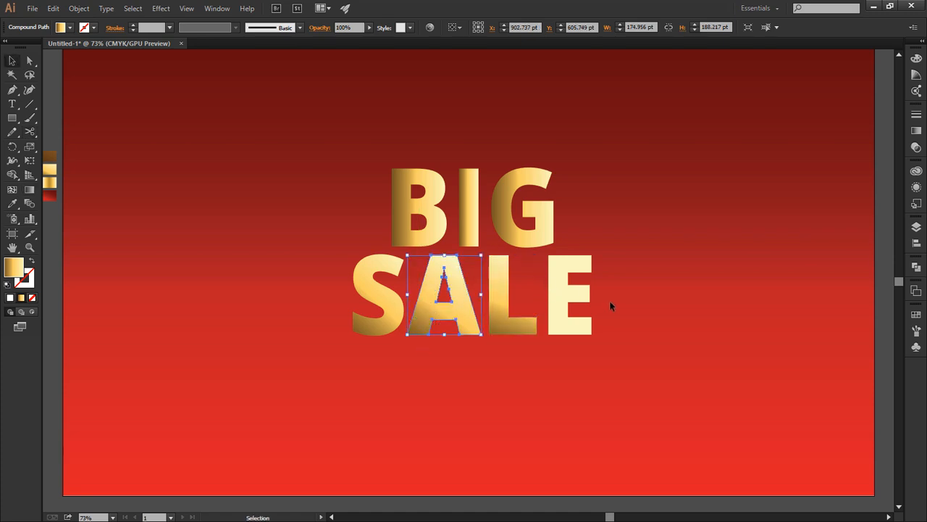
{"action": "left_click", "coordinate": [565, 307]}
{"action": "key", "text": "g"}
{"action": "left_click_drag", "start_coordinate": [550, 333], "coordinate": [595, 262]}
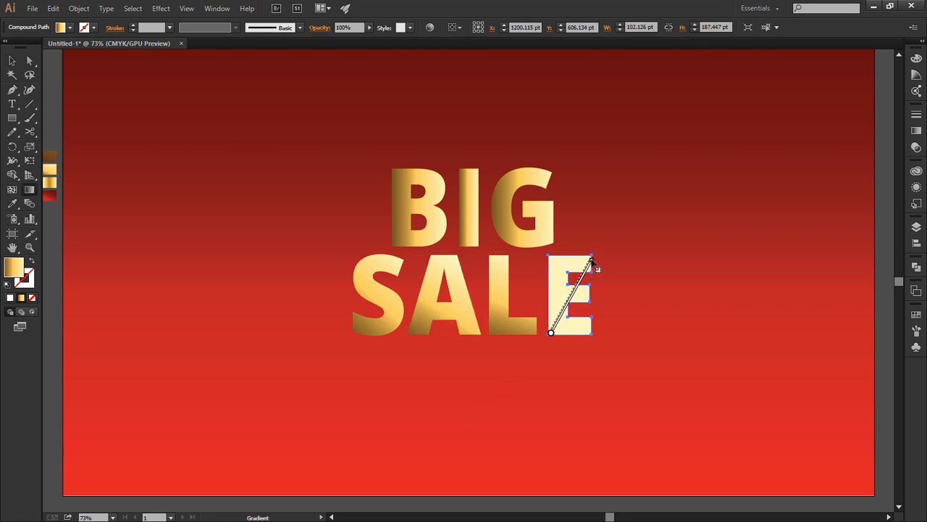
{"action": "key", "text": "v"}
- Ungroup the BIG outlines into separate letters
{"action": "left_click", "coordinate": [432, 236], "text": "shift"}
{"action": "left_click", "coordinate": [432, 235]}
{"action": "right_click", "coordinate": [416, 233]}
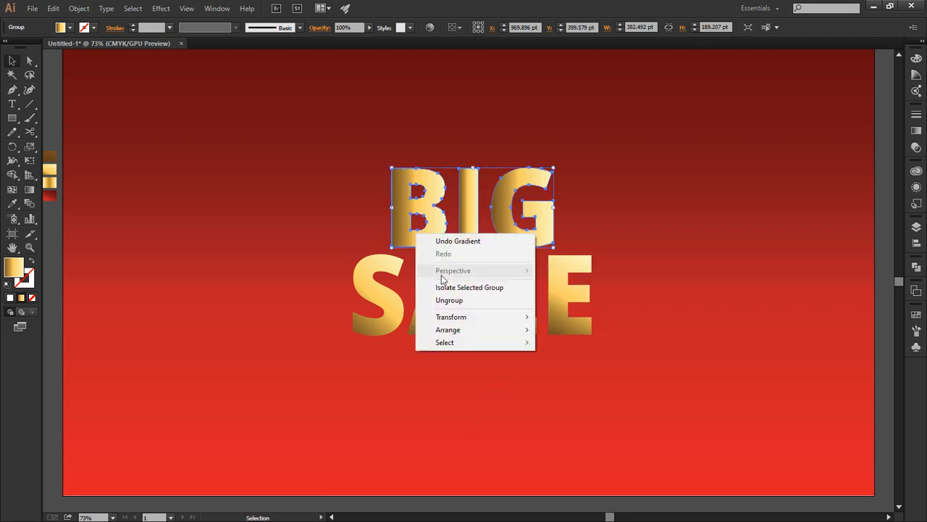
{"action": "left_click", "coordinate": [442, 298]}
{"action": "left_click", "coordinate": [355, 224]}
- Redraw the gold gradient diagonally from lower left to upper right on each of the letters B, I and G
{"action": "left_click", "coordinate": [412, 232]}
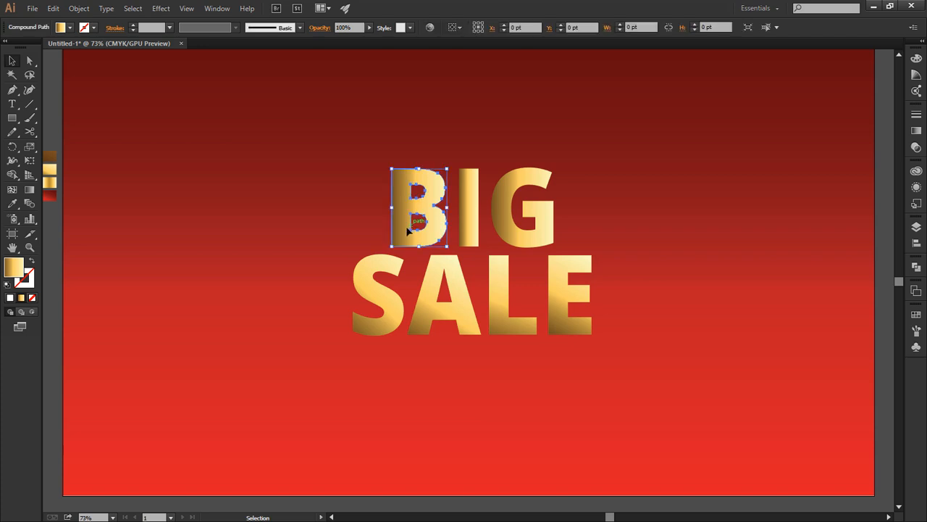
{"action": "key", "text": "g"}
{"action": "left_click_drag", "start_coordinate": [398, 237], "coordinate": [442, 172]}
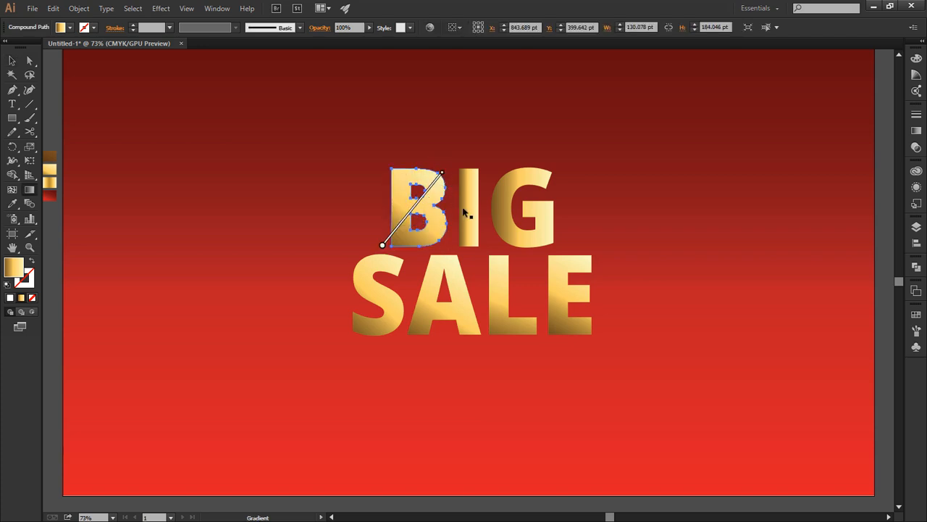
{"action": "left_click", "coordinate": [469, 210], "text": "ctrl"}
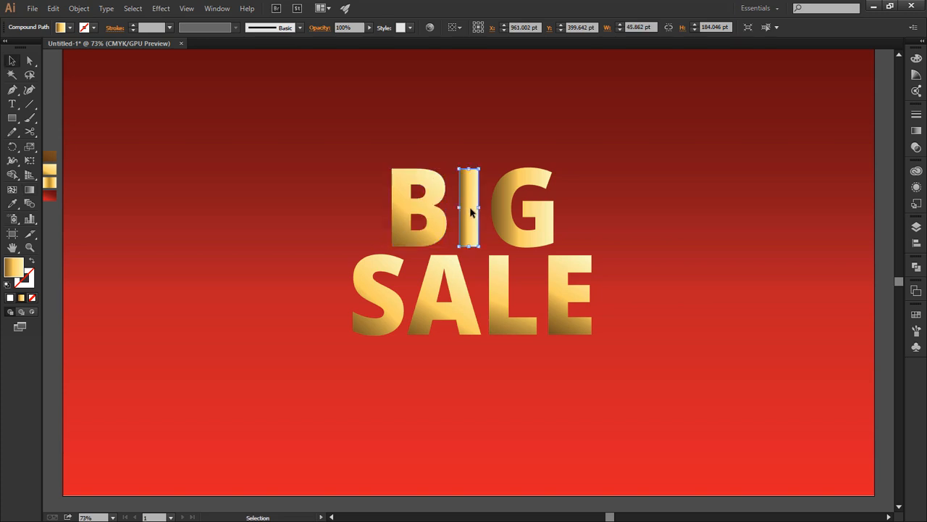
{"action": "left_click_drag", "start_coordinate": [455, 250], "coordinate": [482, 167]}
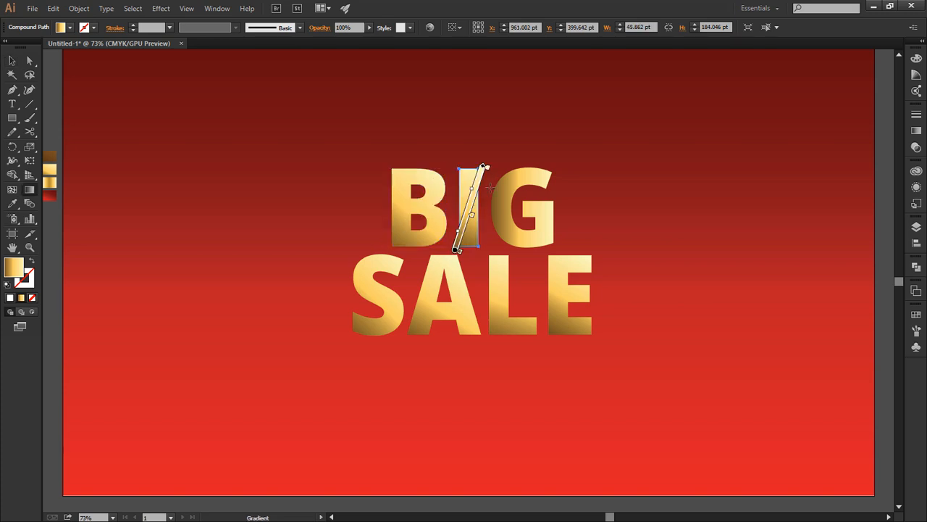
{"action": "left_click", "coordinate": [502, 205], "text": "ctrl"}
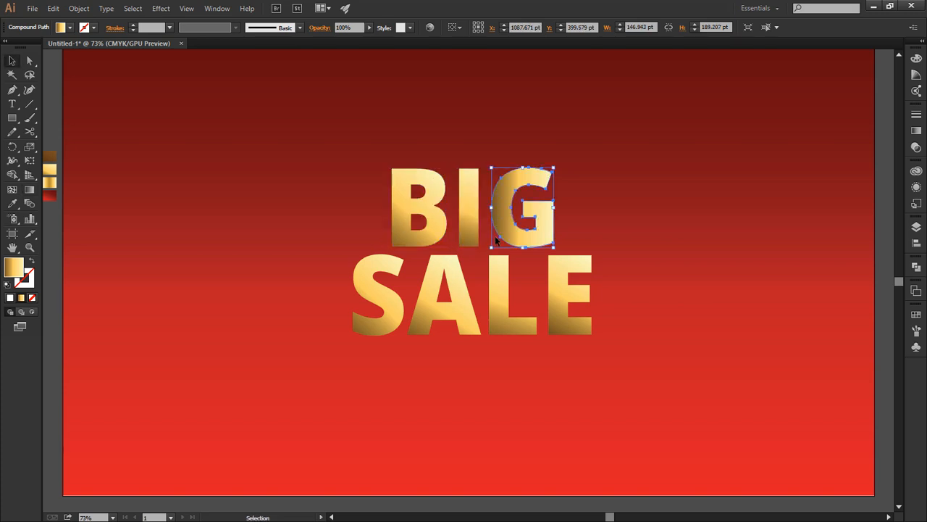
{"action": "left_click_drag", "start_coordinate": [502, 245], "coordinate": [552, 174]}
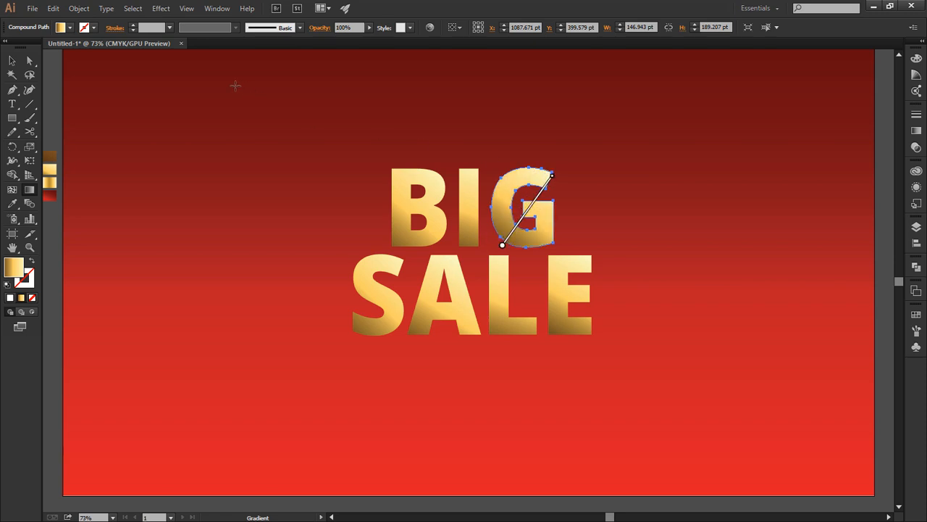
- Select all the BIG SALE letters and paste a copy of them directly in front
{"action": "left_click", "coordinate": [20, 64]}
{"action": "left_click", "coordinate": [190, 137]}
{"action": "left_click_drag", "start_coordinate": [261, 144], "coordinate": [588, 331]}
{"action": "left_click", "coordinate": [349, 192]}
{"action": "left_click_drag", "start_coordinate": [357, 154], "coordinate": [577, 379]}
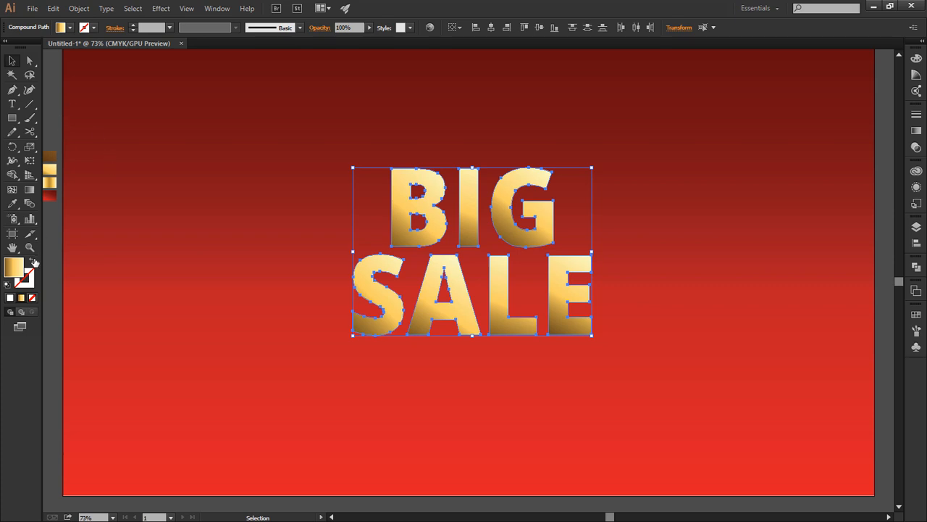
- Give the copied letters the sampled gold gradient as an 8 pt stroke with no fill
{"action": "key", "text": "i"}
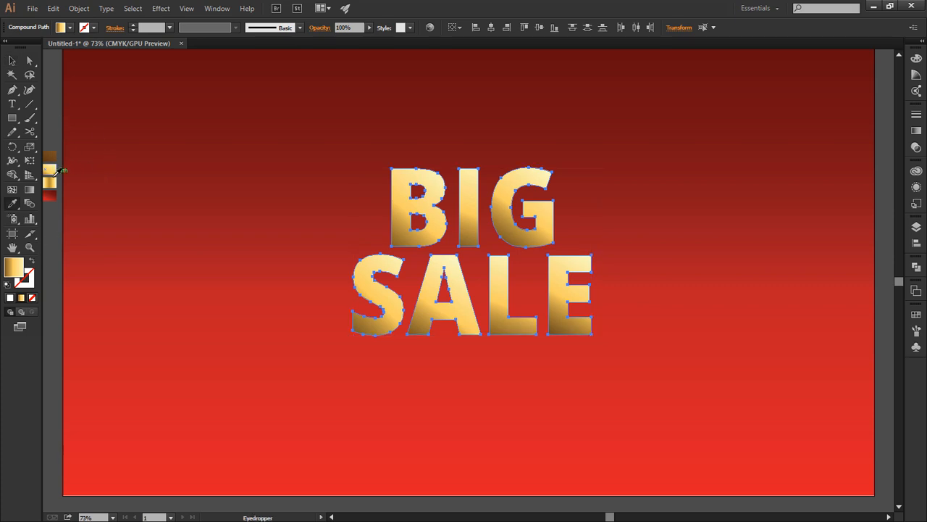
{"action": "left_click", "coordinate": [55, 174]}
{"action": "left_click", "coordinate": [33, 262]}
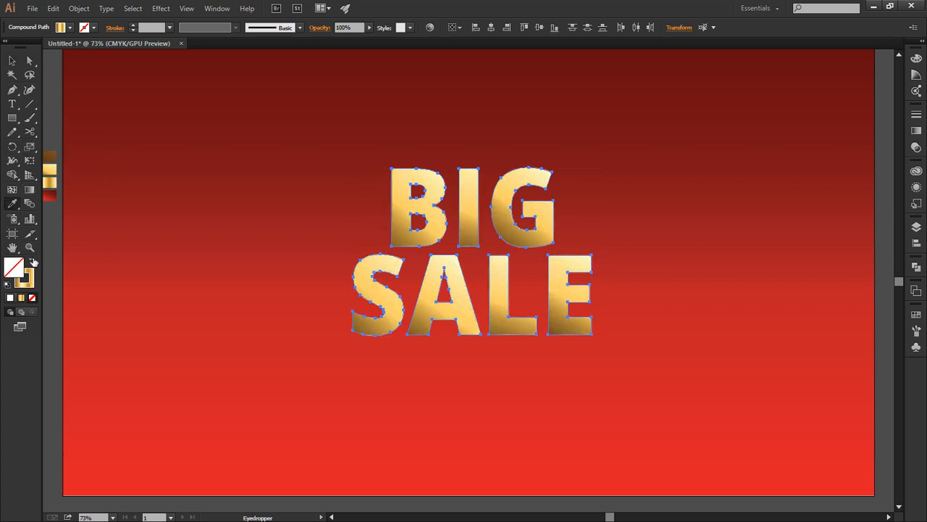
{"action": "scroll", "coordinate": [152, 27], "scroll_direction": "up", "scroll_amount": 6}
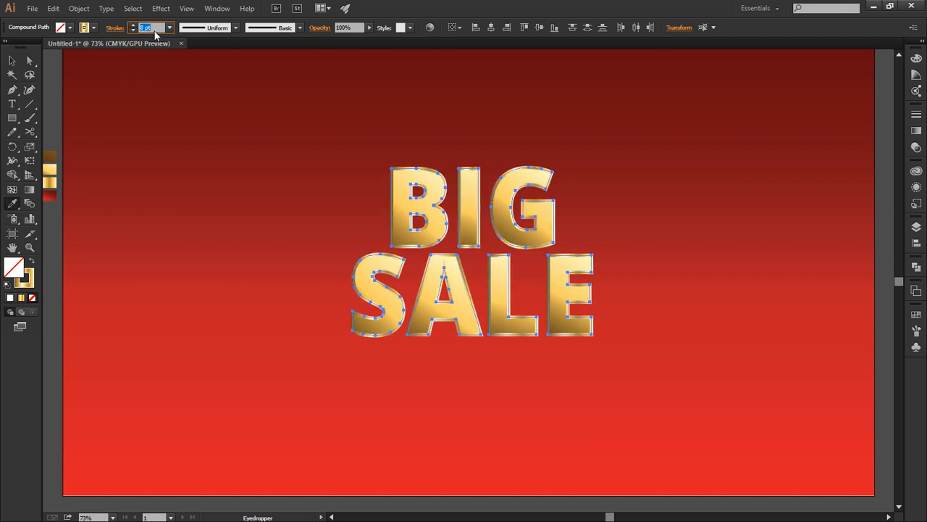
{"action": "key", "text": "v"}
- Expand the gradient strokes of the copied letters into filled shapes and deselect them
{"action": "left_click", "coordinate": [59, 11]}
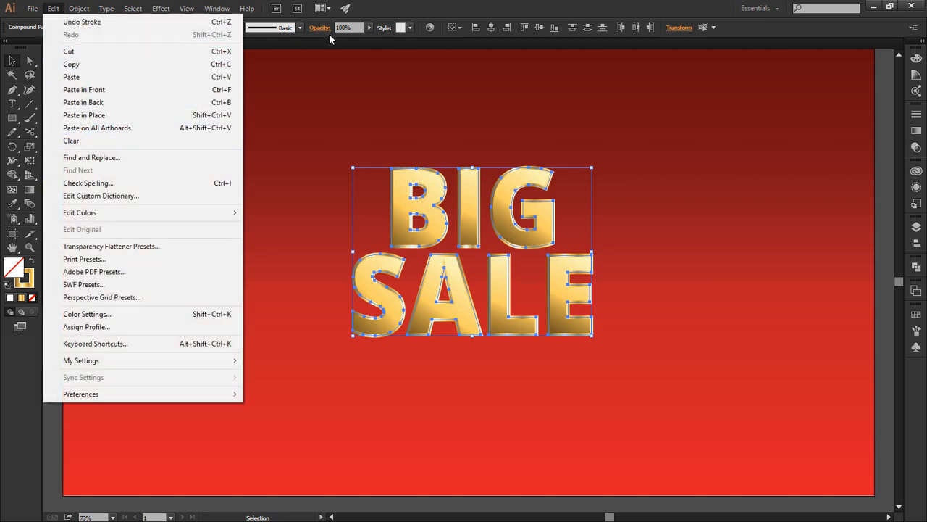
{"action": "mouse_move", "coordinate": [79, 9]}
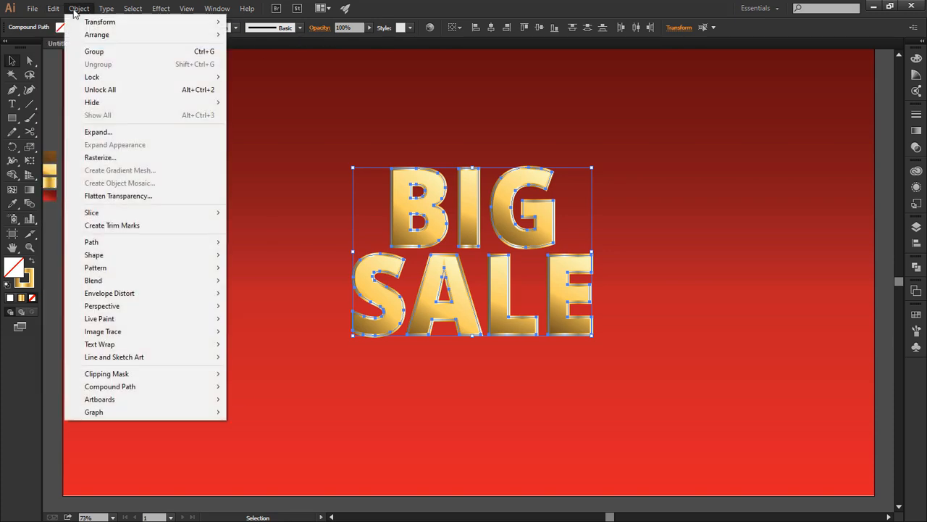
{"action": "left_click", "coordinate": [117, 131]}
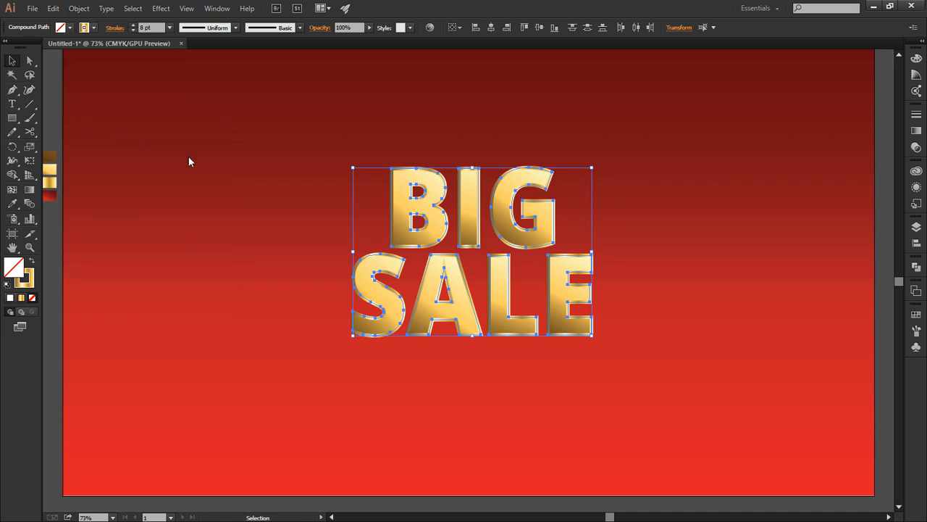
{"action": "left_click", "coordinate": [215, 297]}
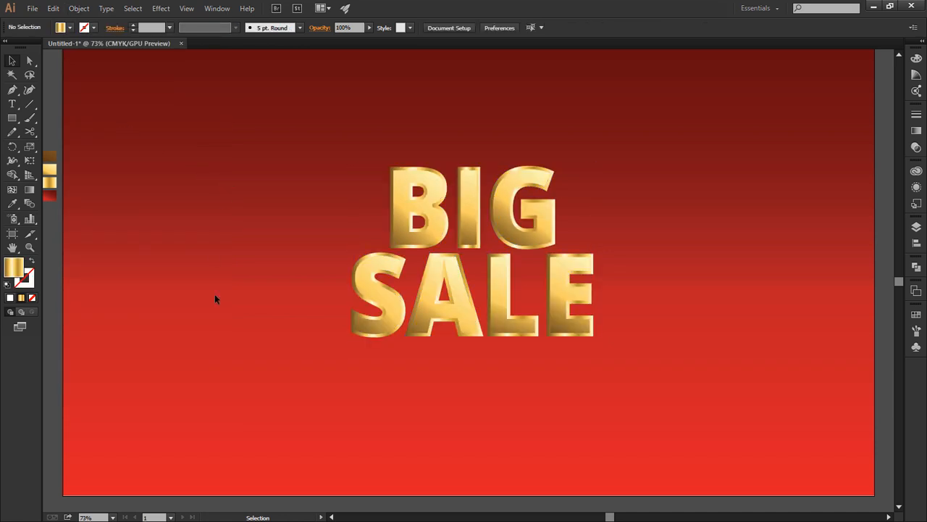
- Redraw the gradient of the expanded outline around the letter B diagonally from lower left to upper right
{"action": "left_click", "coordinate": [392, 244]}
{"action": "left_click", "coordinate": [369, 249]}
{"action": "left_click", "coordinate": [392, 245]}
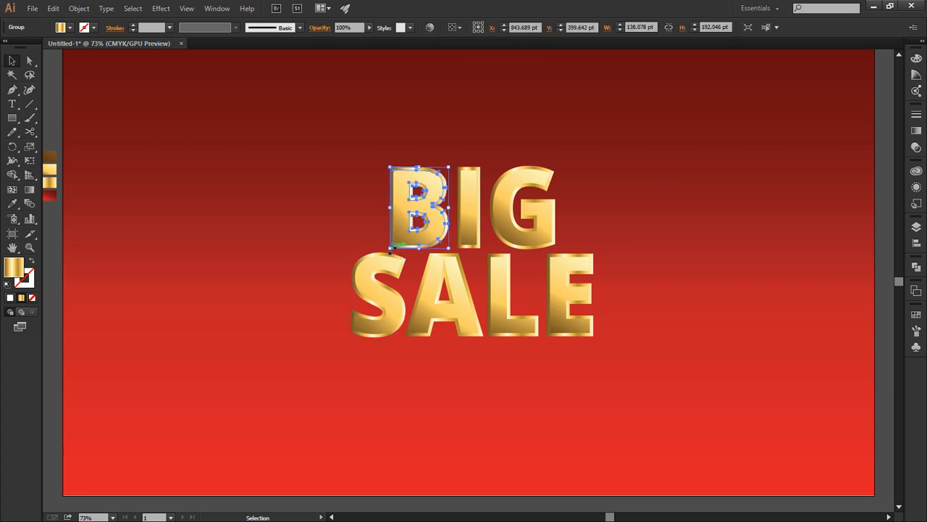
{"action": "key", "text": "g"}
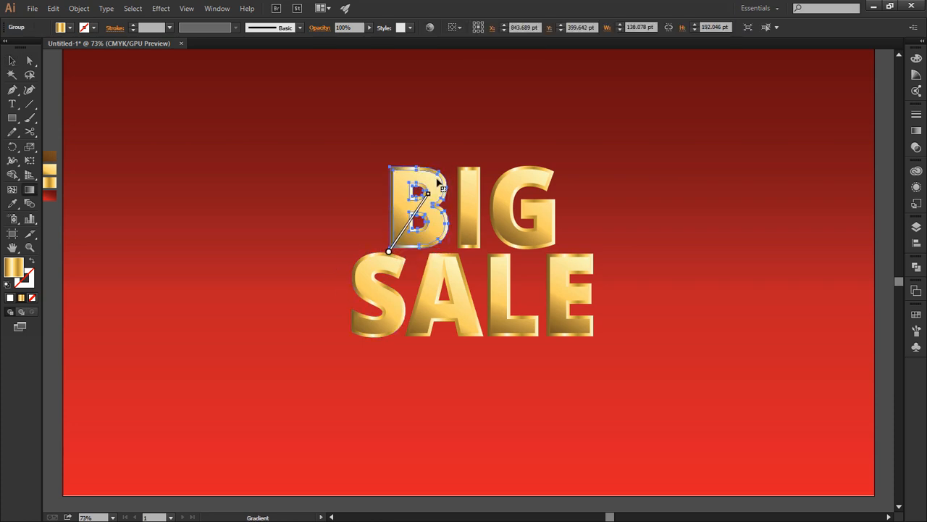
{"action": "left_click_drag", "start_coordinate": [389, 250], "coordinate": [440, 172]}
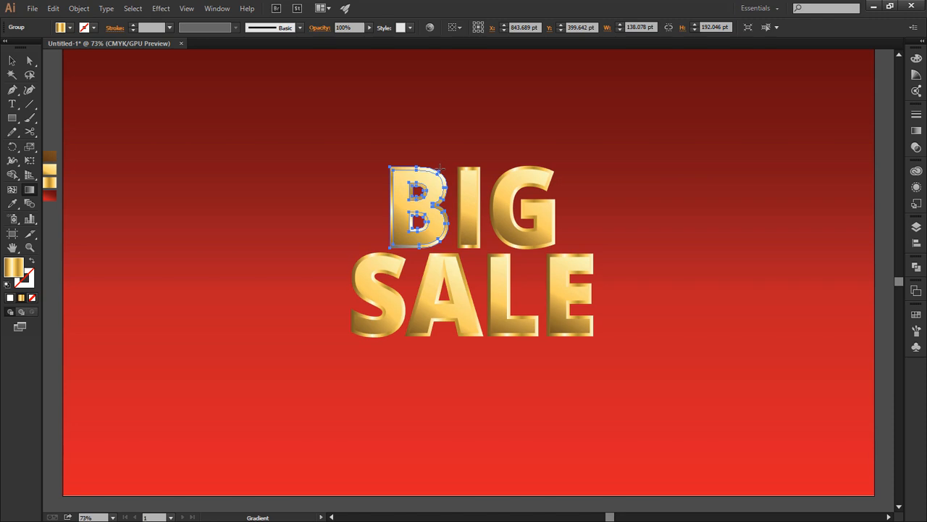
{"action": "key", "text": "v"}
{"action": "left_click", "coordinate": [311, 241]}
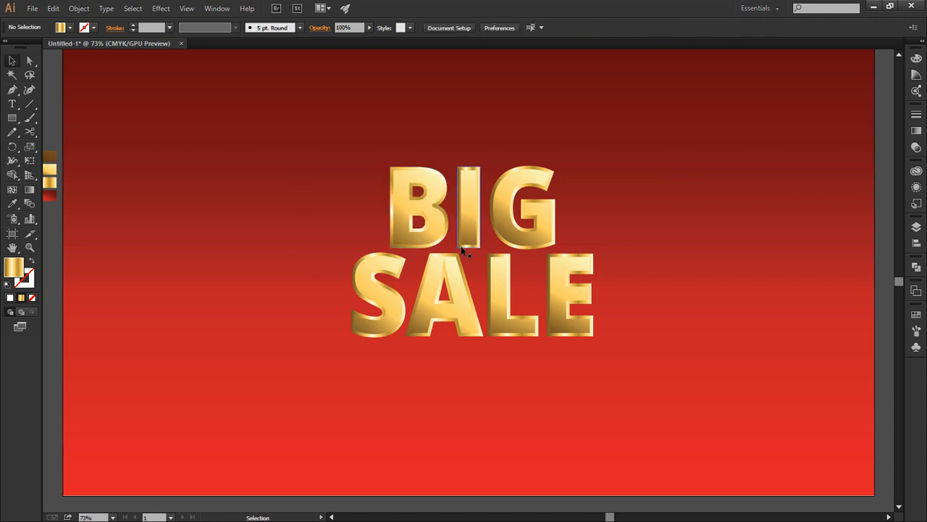
- Undo the gradient redraw on the B outline and the expansion of the letter strokes
{"action": "left_click", "coordinate": [464, 245]}
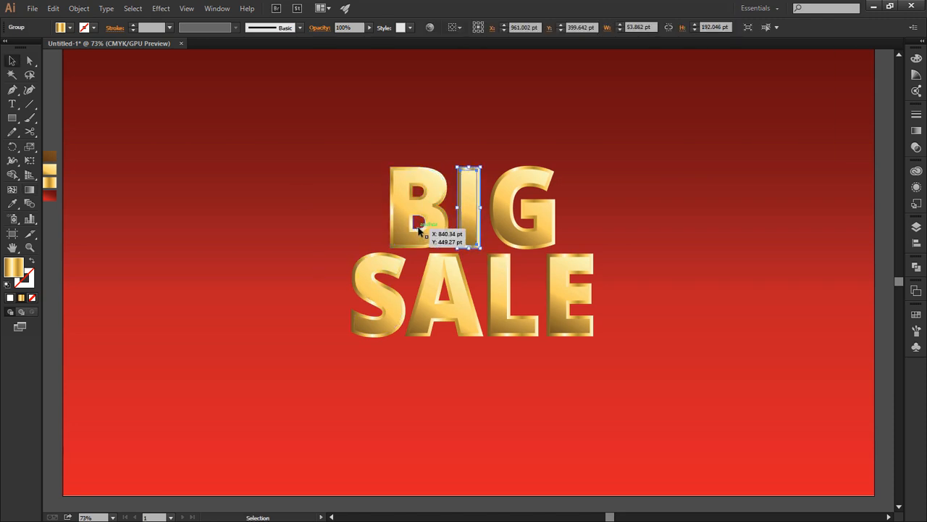
{"action": "key", "text": "a"}
{"action": "key", "text": "ctrl+a"}
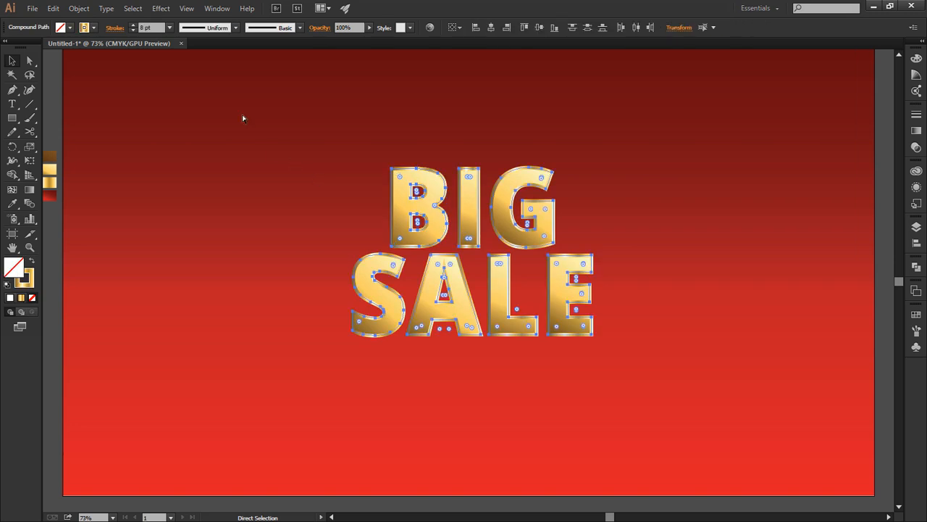
- Set the stroke weight of the copied BIG SALE letters to 5 pt and deselect them
{"action": "key", "text": "v"}
{"action": "left_click", "coordinate": [159, 26]}
{"action": "type", "text": "5"}
{"action": "key", "text": "Return"}
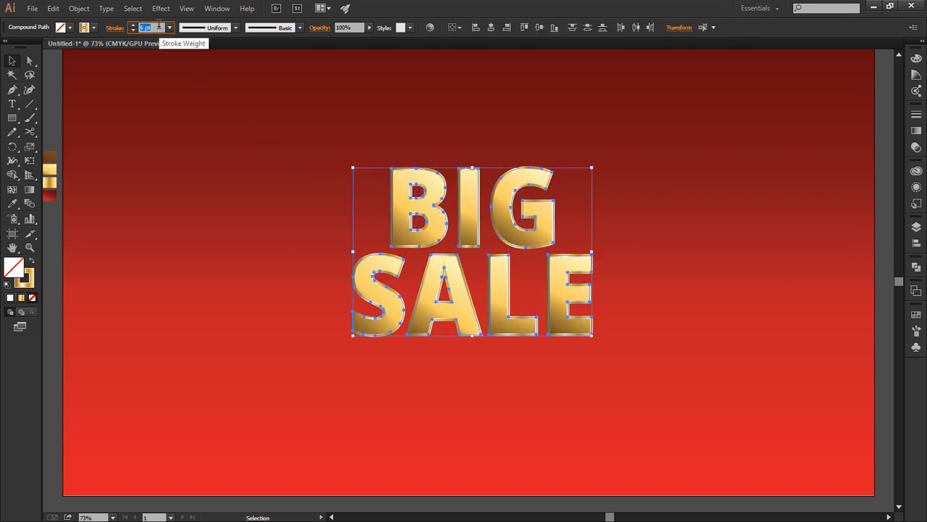
{"action": "left_click", "coordinate": [215, 267]}
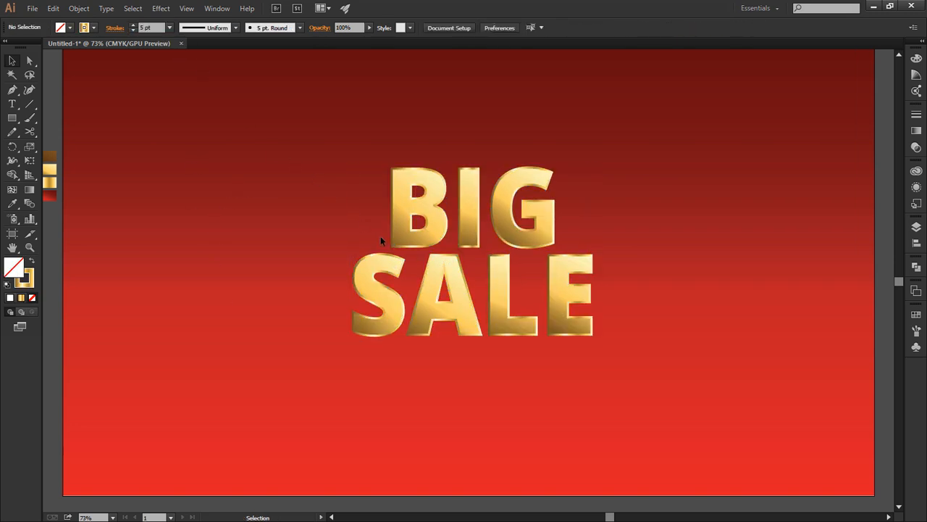
- Lock the gold-filled shapes of all seven BIG SALE letters, leaving their gradient outlines unlocked
{"action": "left_click", "coordinate": [408, 238]}
{"action": "left_click", "coordinate": [467, 233], "text": "shift"}
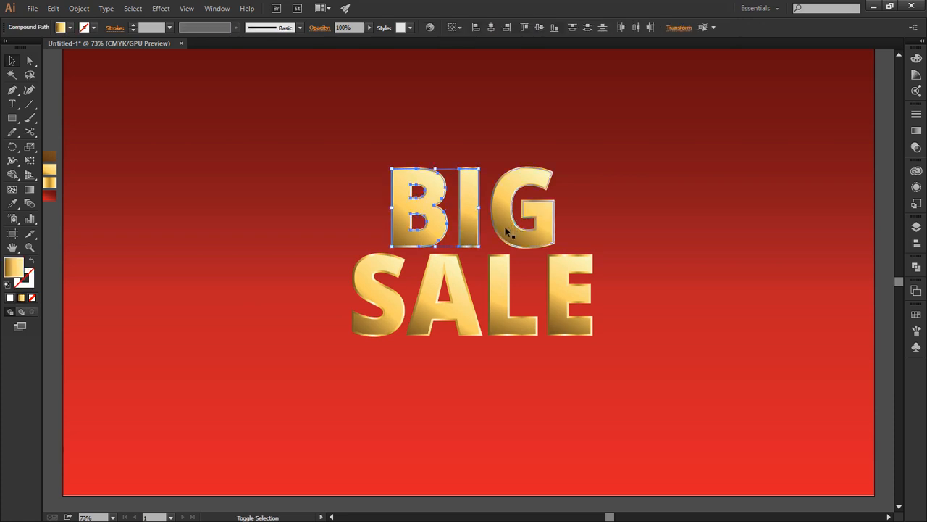
{"action": "left_click", "coordinate": [508, 230], "text": "shift"}
{"action": "left_click", "coordinate": [499, 325], "text": "shift"}
{"action": "left_click", "coordinate": [563, 325], "text": "shift"}
{"action": "left_click", "coordinate": [469, 324], "text": "shift"}
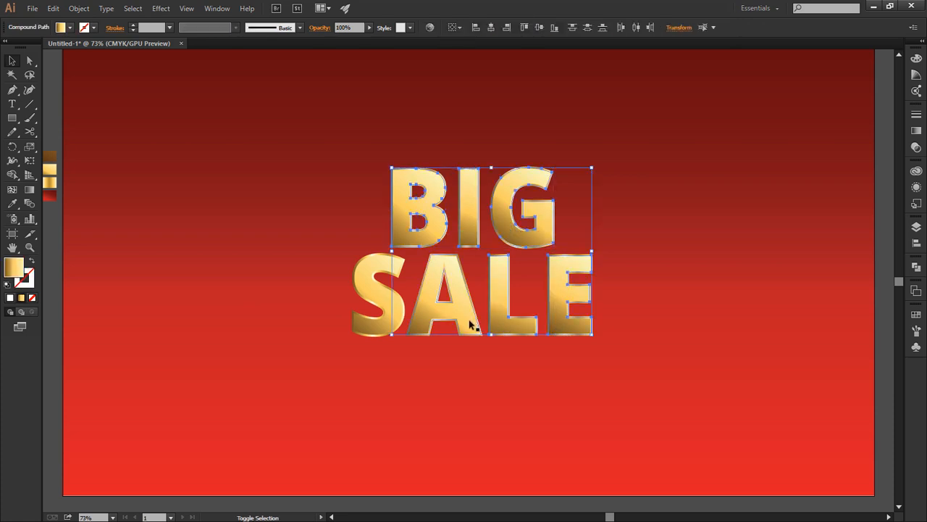
{"action": "left_click", "coordinate": [358, 325], "text": "shift"}
{"action": "key", "text": "ctrl+2"}
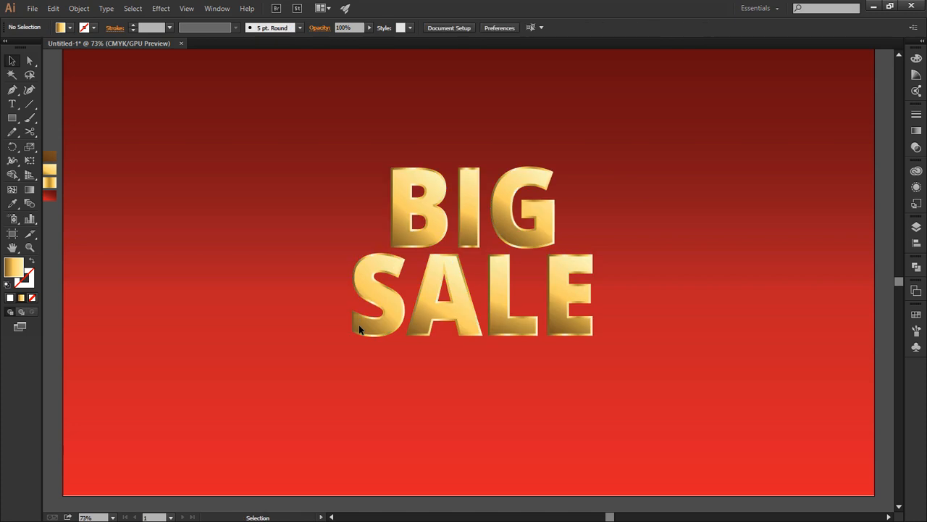
- Try a 4 pt stroke weight on the gradient outlines of the BIG SALE letters
{"action": "left_click_drag", "start_coordinate": [321, 186], "coordinate": [597, 336]}
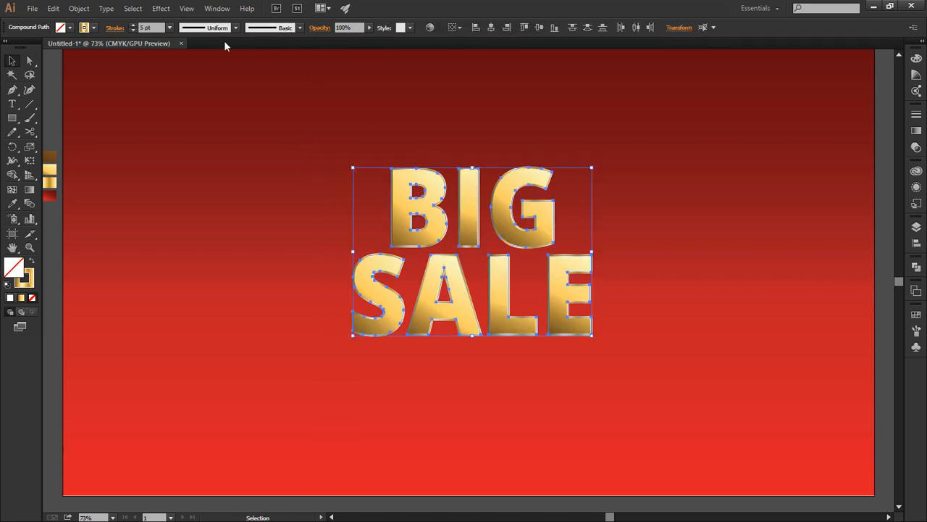
{"action": "left_click", "coordinate": [158, 26]}
{"action": "scroll", "coordinate": [158, 26], "scroll_direction": "down", "scroll_amount": 1}
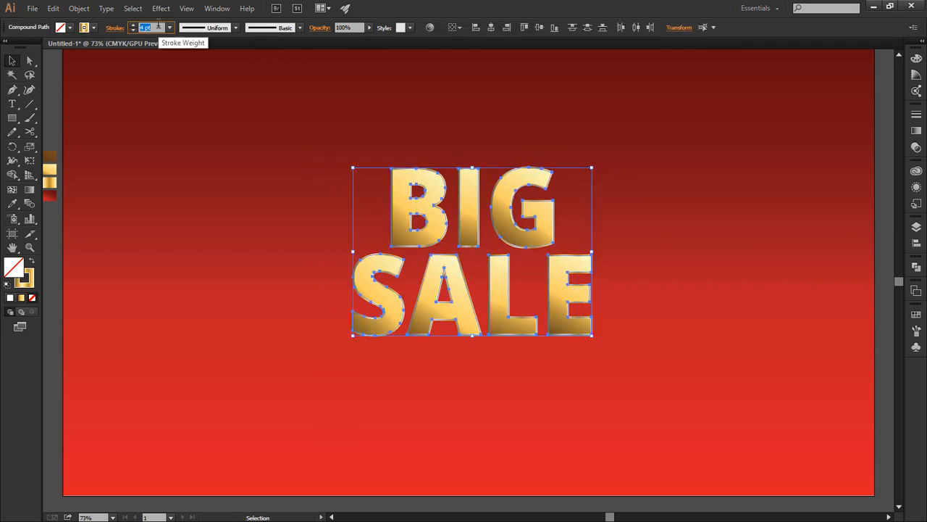
{"action": "left_click", "coordinate": [200, 185]}
- Expand the gradient strokes of all the BIG SALE letters into filled shapes and deselect them
{"action": "left_click_drag", "start_coordinate": [397, 256], "coordinate": [589, 357]}
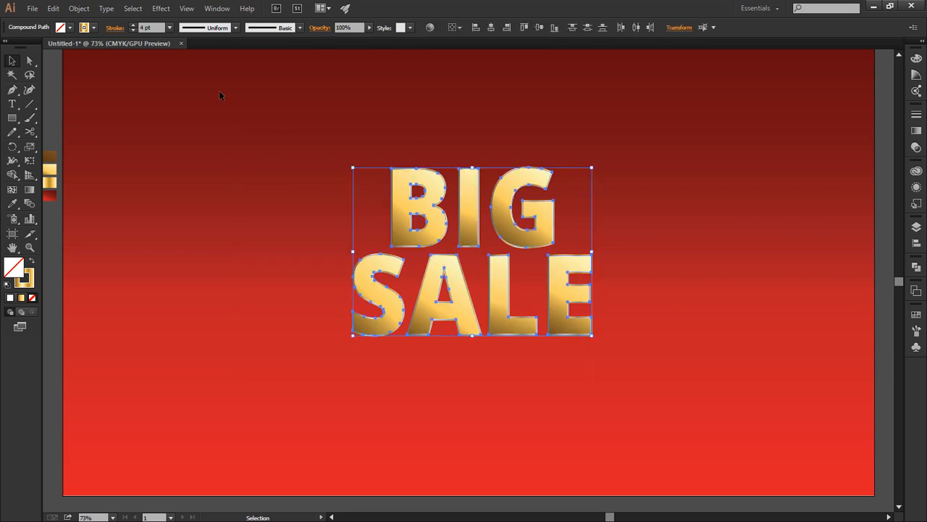
{"action": "left_click", "coordinate": [79, 8]}
{"action": "left_click", "coordinate": [97, 132]}
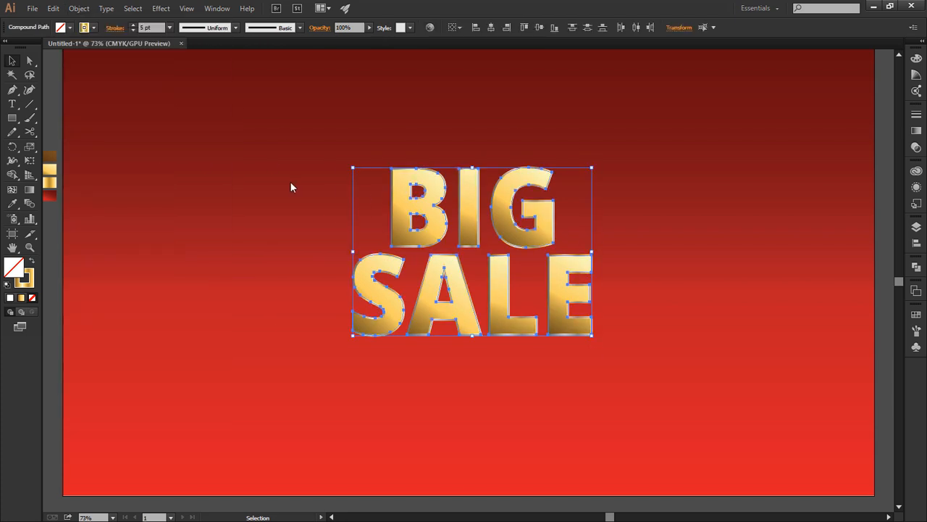
{"action": "left_click", "coordinate": [290, 182]}
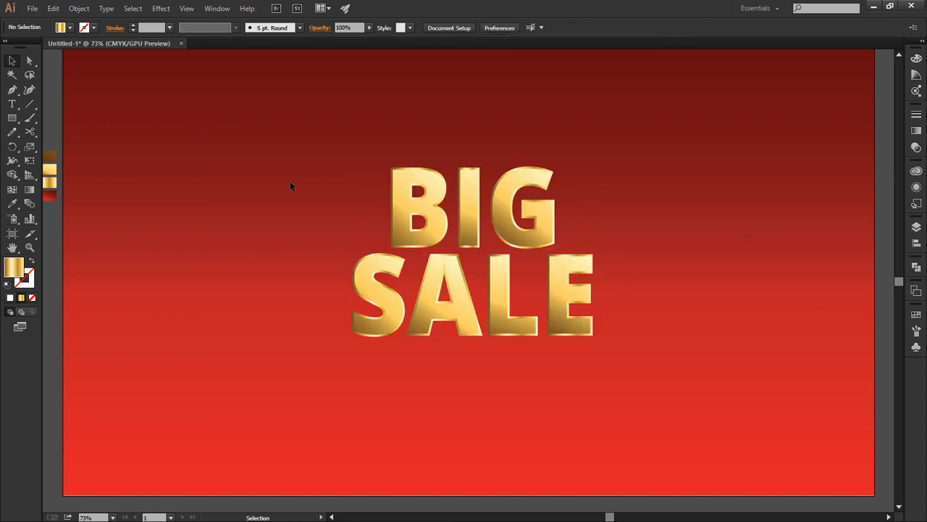
- Redraw the gradient of the expanded B outline diagonally from its lower-left corner to its upper right
{"action": "left_click", "coordinate": [437, 187]}
{"action": "key", "text": "c"}
{"action": "left_click", "coordinate": [424, 194]}
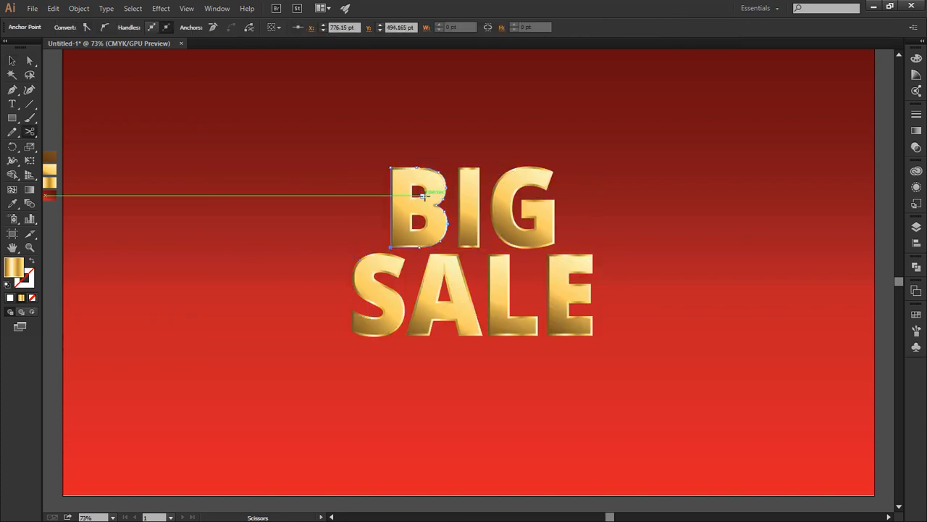
{"action": "key", "text": "g"}
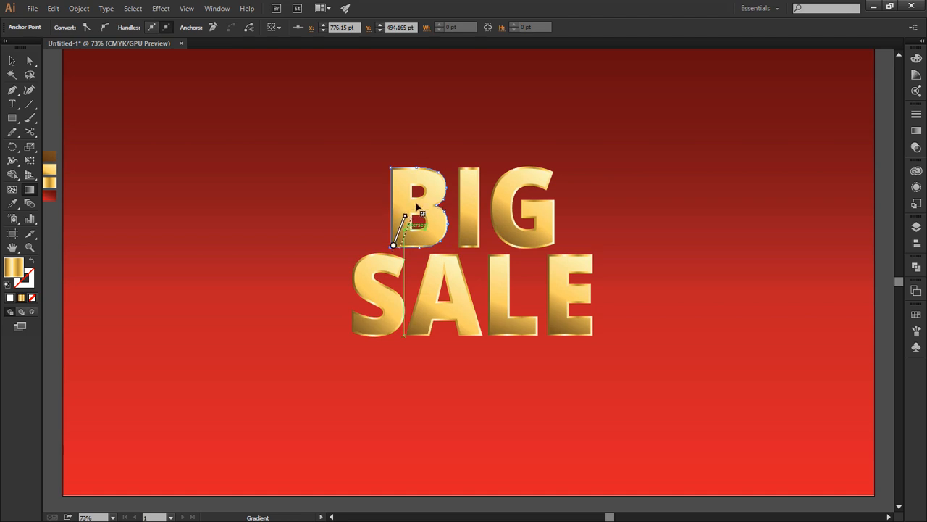
{"action": "left_click_drag", "start_coordinate": [393, 245], "coordinate": [439, 176]}
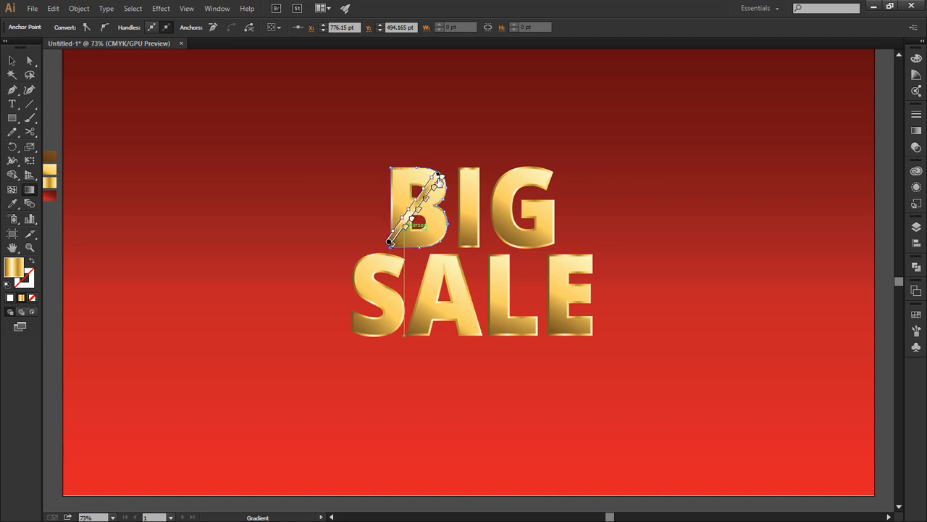
- Redraw the gradients of the I and G outlines diagonally from lower left to upper right
{"action": "key", "text": "v"}
{"action": "left_click", "coordinate": [477, 178]}
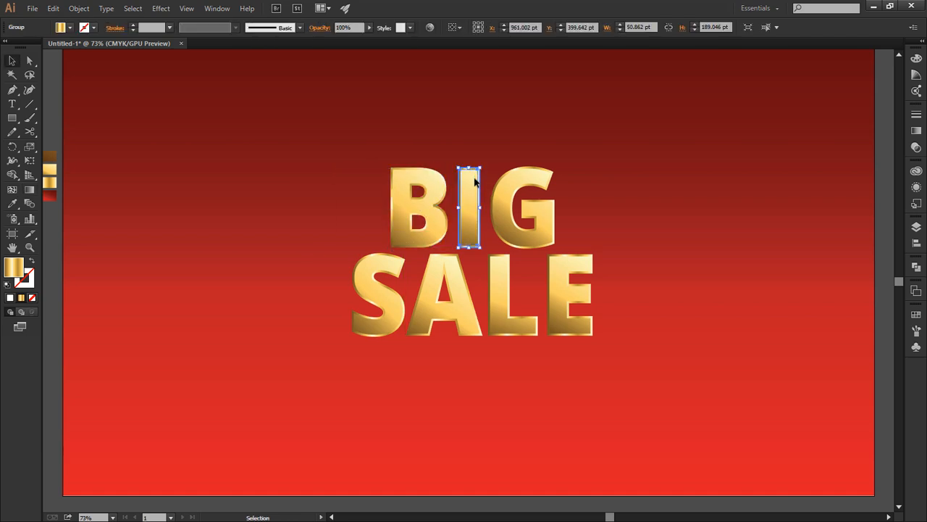
{"action": "key", "text": "g"}
{"action": "left_click_drag", "start_coordinate": [455, 249], "coordinate": [467, 174]}
{"action": "key", "text": "v"}
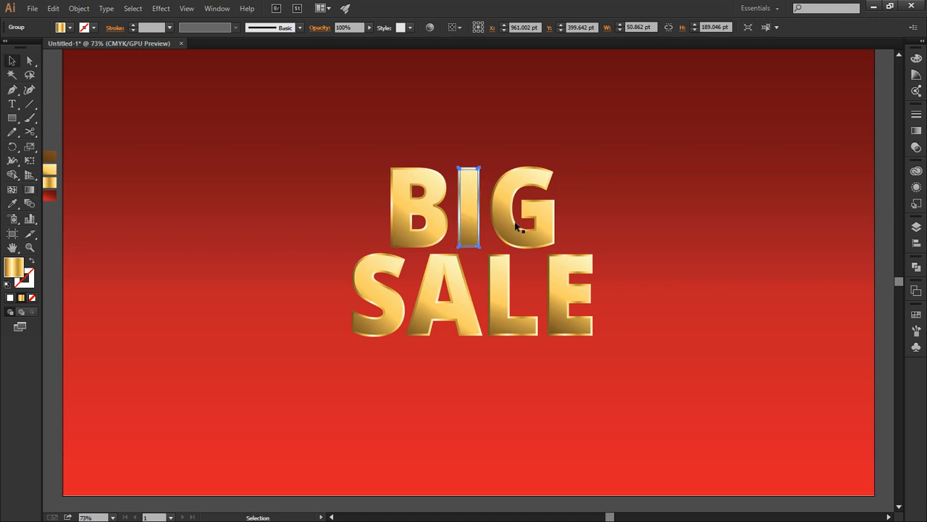
{"action": "left_click", "coordinate": [517, 223]}
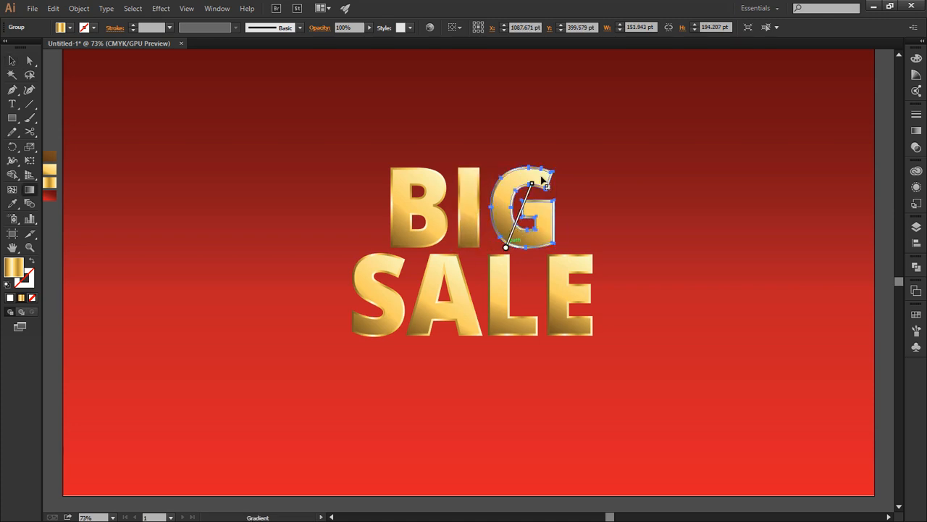
- Redraw the gradients of the S and A outlines diagonally from lower left to upper right
{"action": "key", "text": "v"}
{"action": "left_click", "coordinate": [397, 292]}
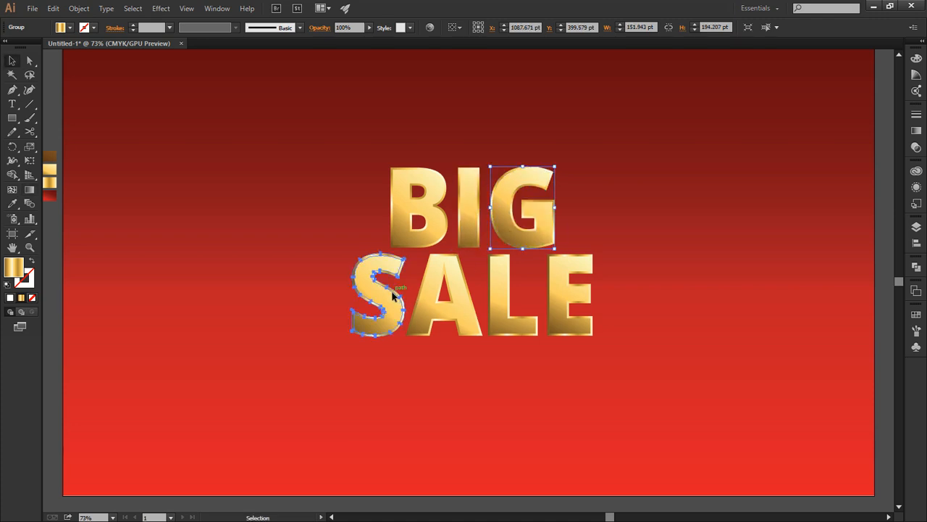
{"action": "key", "text": "g"}
{"action": "left_click_drag", "start_coordinate": [349, 331], "coordinate": [413, 259]}
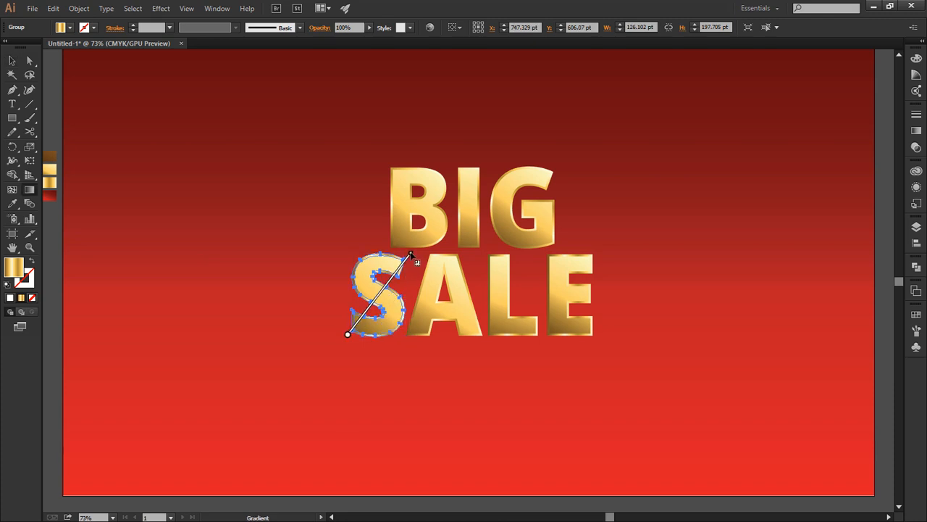
{"action": "key", "text": "v"}
{"action": "left_click", "coordinate": [467, 304]}
{"action": "key", "text": "g"}
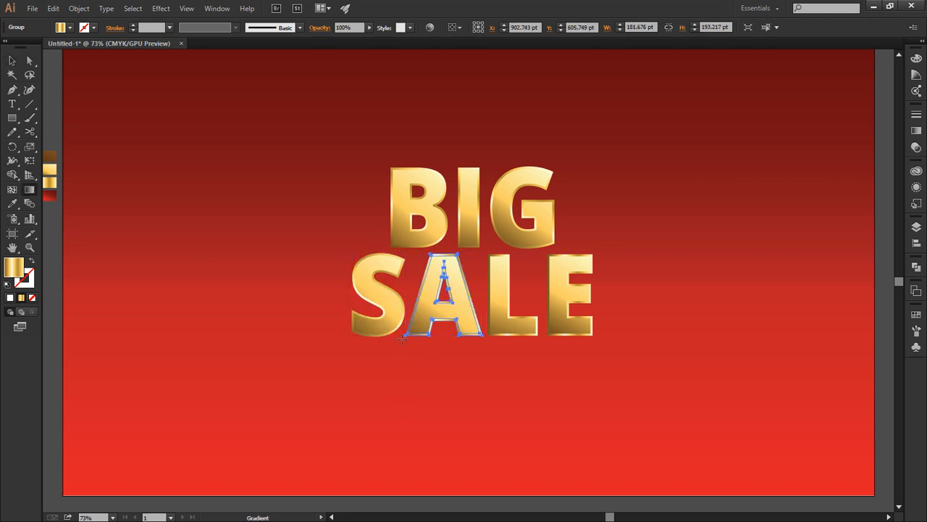
{"action": "left_click_drag", "start_coordinate": [402, 339], "coordinate": [470, 263]}
- Redraw the gradients of the L and E outlines diagonally from lower left to upper right
{"action": "key", "text": "v"}
{"action": "left_click", "coordinate": [507, 312]}
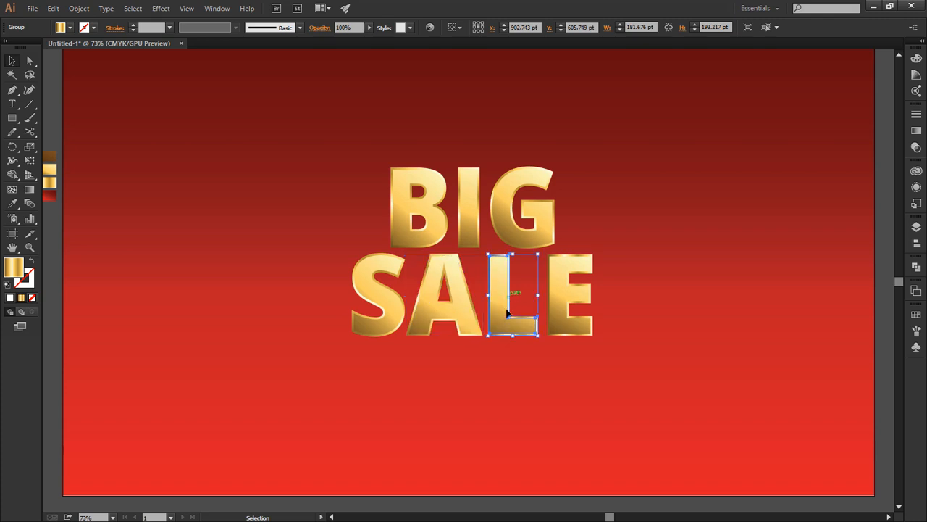
{"action": "left_click_drag", "start_coordinate": [489, 341], "coordinate": [519, 276]}
{"action": "key", "text": "v"}
{"action": "left_click", "coordinate": [587, 307]}
{"action": "key", "text": "g"}
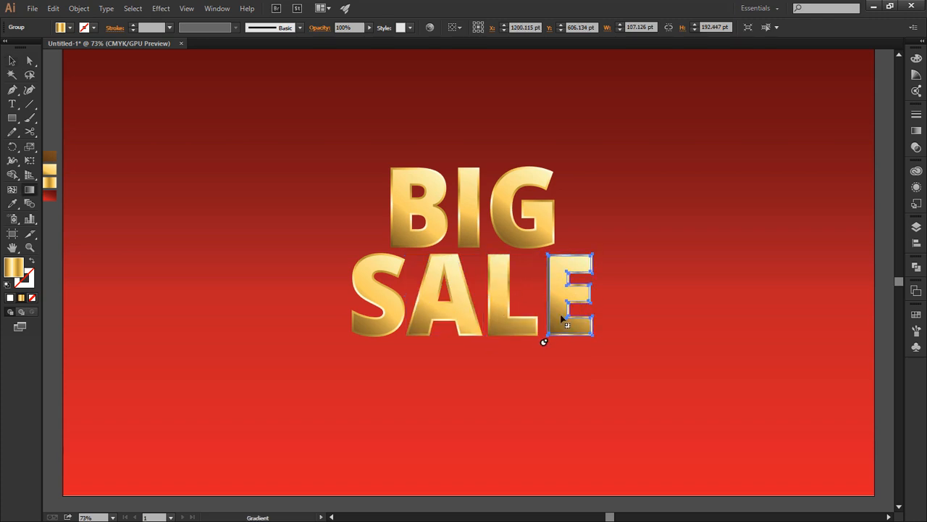
{"action": "left_click_drag", "start_coordinate": [542, 340], "coordinate": [593, 268]}
{"action": "key", "text": "v"}
- Try moving all the expanded letter outlines to the right, away from the locked letters
{"action": "left_click_drag", "start_coordinate": [299, 145], "coordinate": [640, 361]}
{"action": "left_click_drag", "start_coordinate": [520, 248], "coordinate": [727, 258]}
{"action": "key", "text": "ctrl+z"}
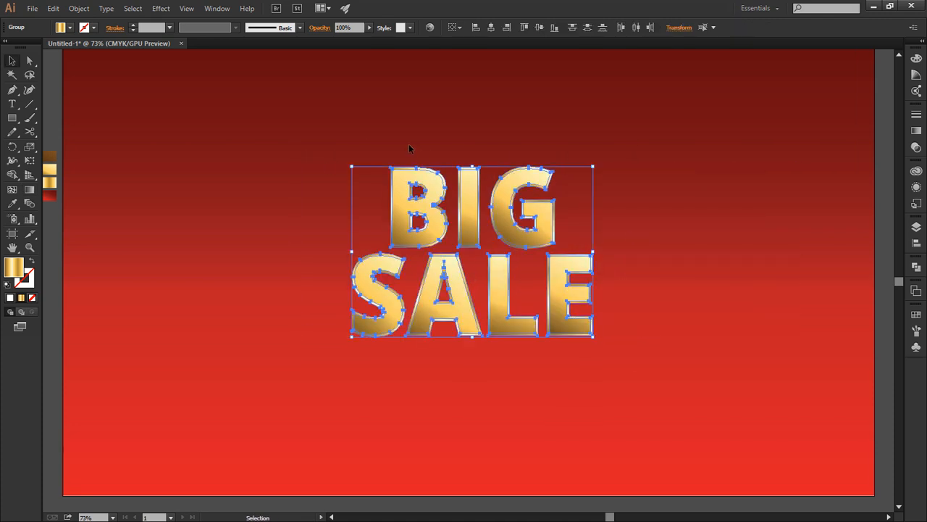
{"action": "left_click", "coordinate": [393, 142]}
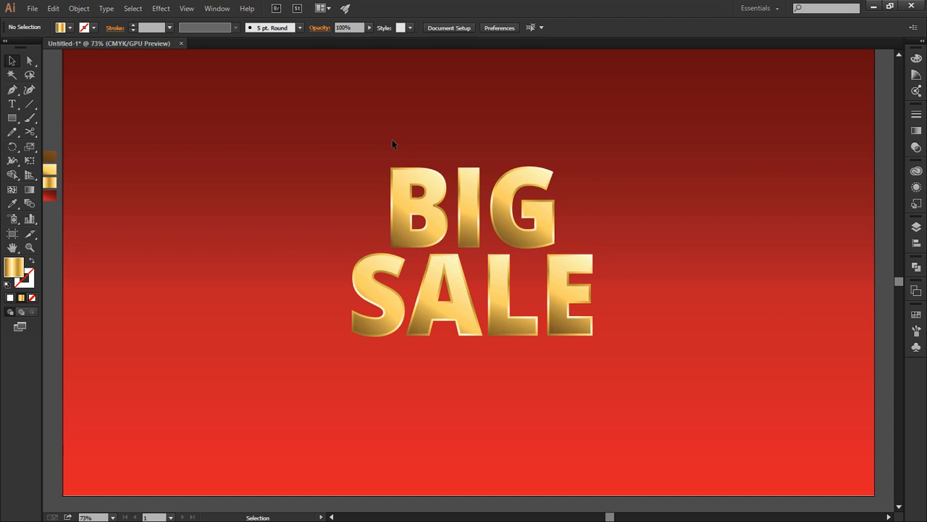
- Unlock all locked objects and lock only the red gradient background again
{"action": "key", "text": "ctrl+a"}
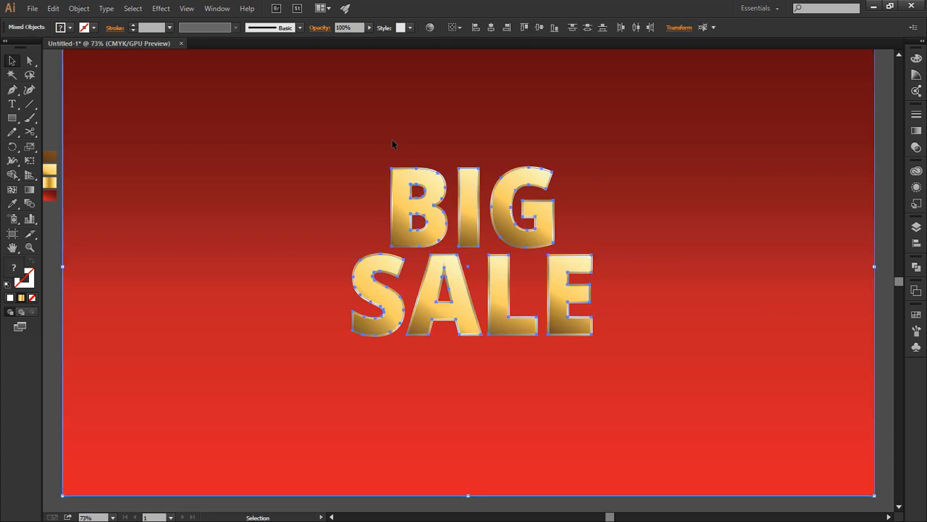
{"action": "left_click", "coordinate": [61, 335]}
{"action": "left_click", "coordinate": [55, 334]}
{"action": "left_click", "coordinate": [98, 344]}
{"action": "key", "text": "ctrl+2"}
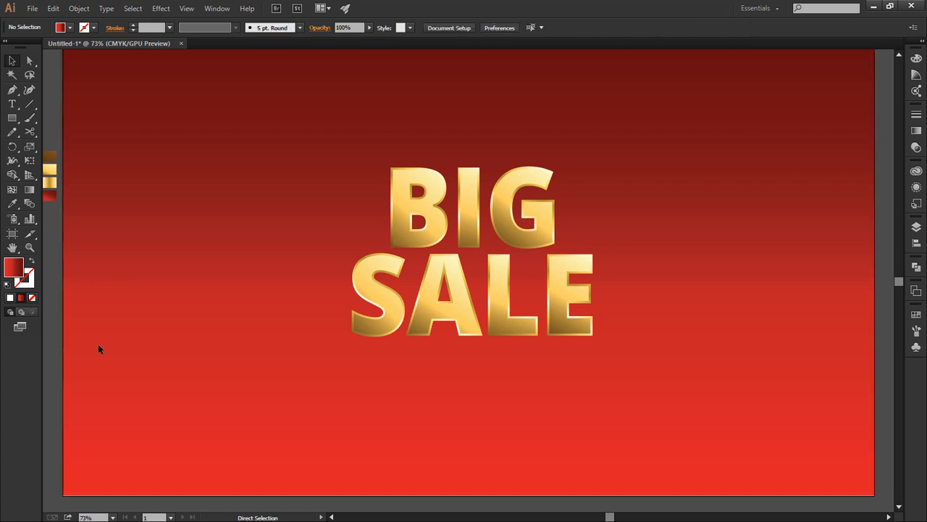
{"action": "left_click", "coordinate": [414, 209]}
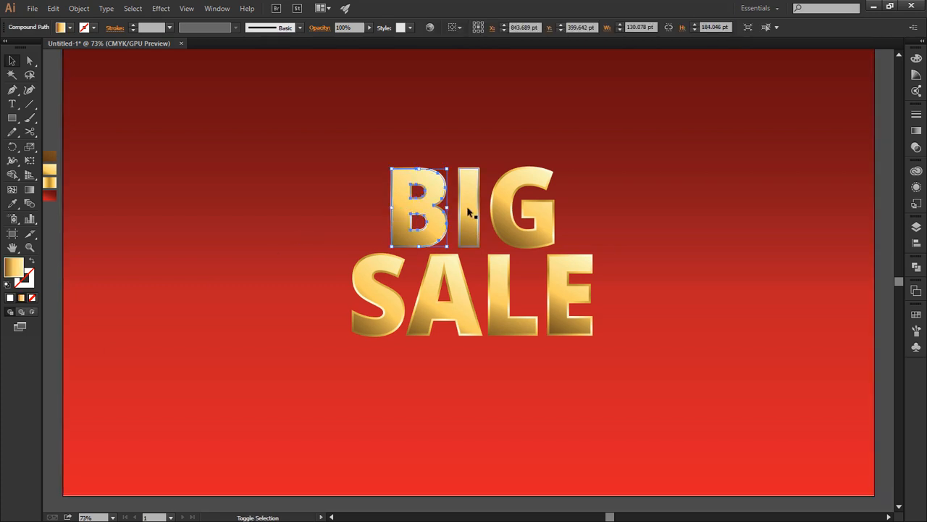
{"action": "left_click", "coordinate": [467, 206], "text": "shift"}
{"action": "left_click", "coordinate": [385, 302], "text": "shift"}
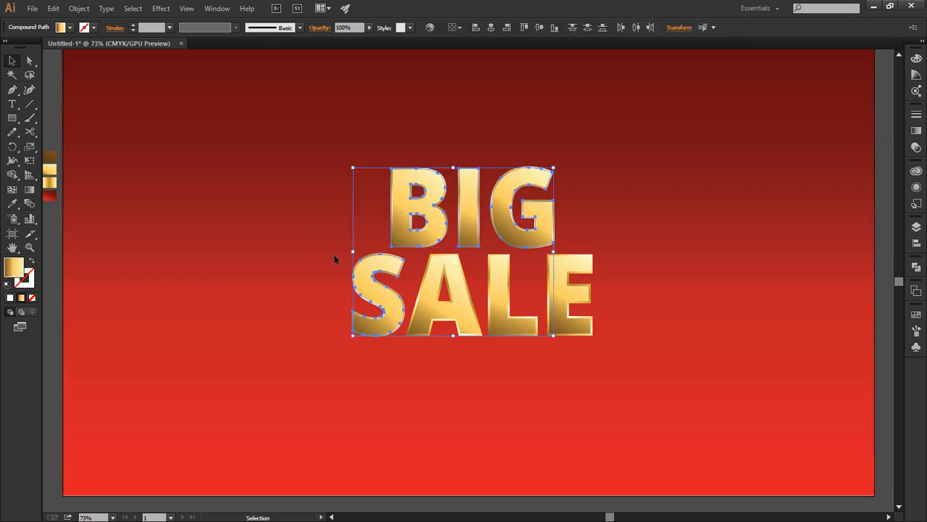
{"action": "left_click", "coordinate": [327, 172]}
- Apply a slight Perspective Distort to the BIG letters with their outlines, squeezing the right side of the word
{"action": "left_click_drag", "start_coordinate": [333, 156], "coordinate": [537, 339]}
{"action": "mouse_move", "coordinate": [632, 152]}
{"action": "left_mouse_down"}
{"action": "mouse_move", "coordinate": [347, 181]}
{"action": "mouse_move", "coordinate": [334, 193]}
{"action": "left_mouse_up"}
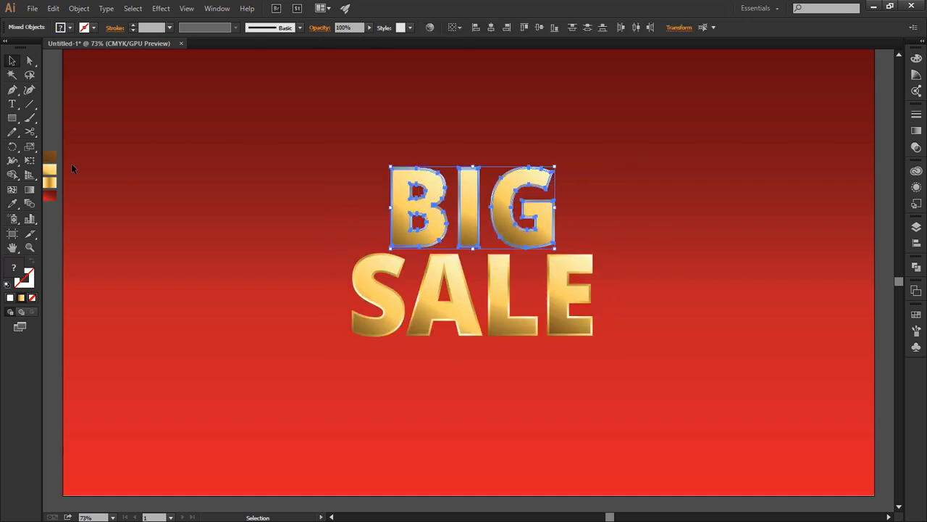
{"action": "left_click", "coordinate": [31, 161]}
{"action": "left_click", "coordinate": [53, 144]}
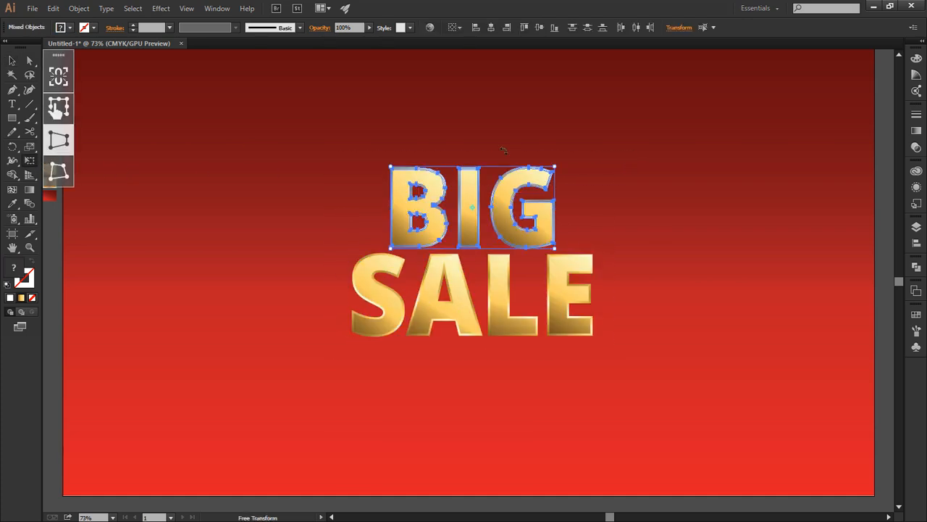
{"action": "left_click_drag", "start_coordinate": [555, 168], "coordinate": [549, 332]}
{"action": "key", "text": "ctrl+1"}
{"action": "key", "text": "ctrl+plus"}
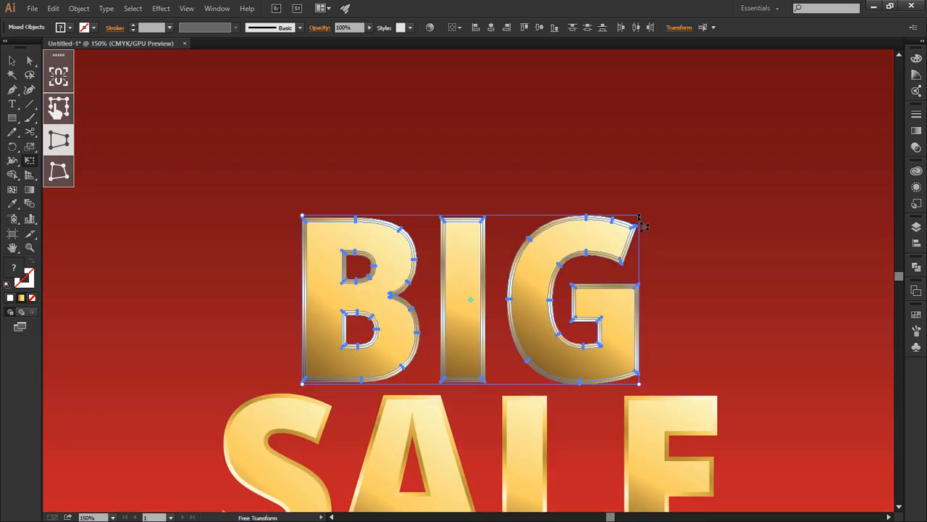
{"action": "left_click_drag", "start_coordinate": [639, 216], "coordinate": [639, 218]}
{"action": "scroll", "coordinate": [643, 390], "scroll_direction": "down", "scroll_amount": 5}
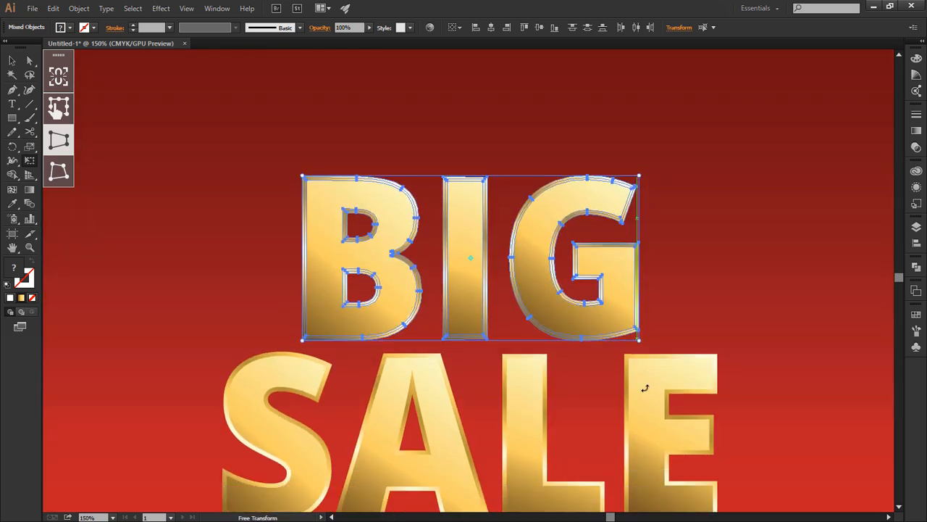
- Try a Free Distort on the letter E, raising its lower-right corner slightly
{"action": "key", "text": "v"}
{"action": "left_click", "coordinate": [642, 387]}
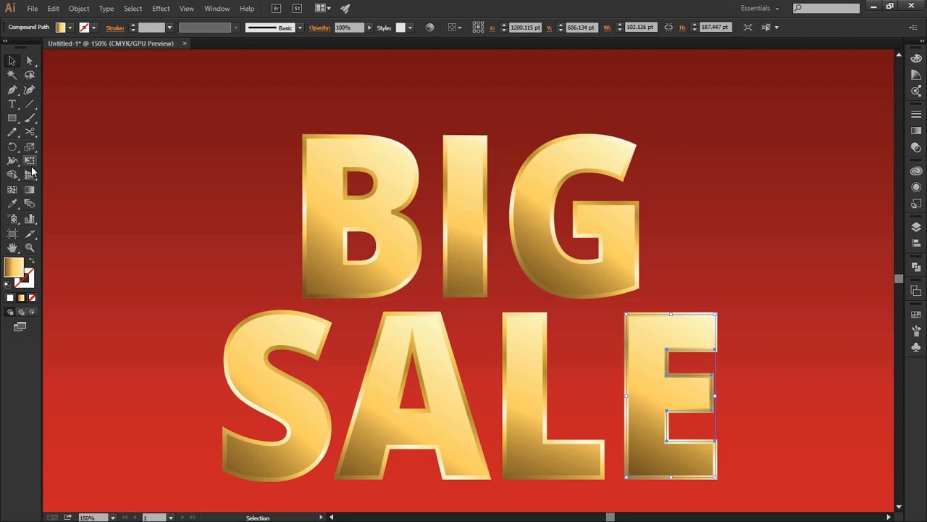
{"action": "left_click", "coordinate": [30, 162]}
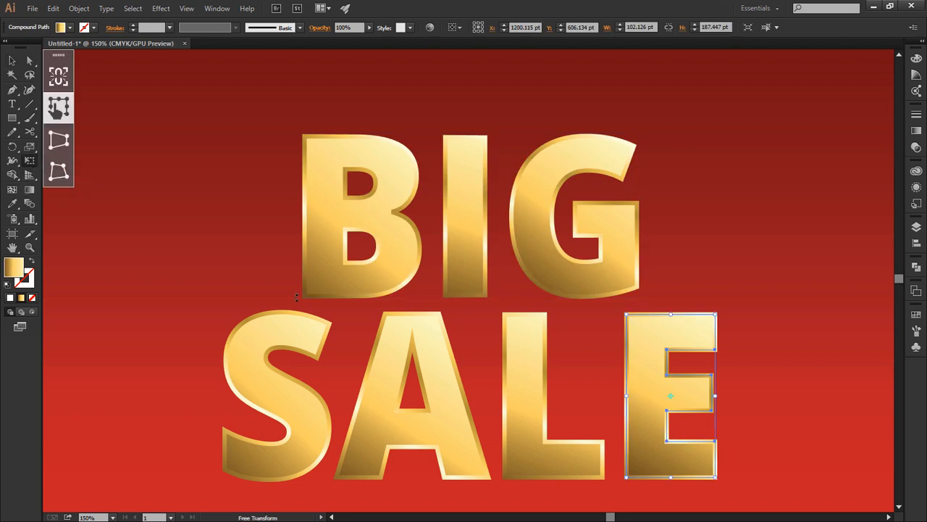
{"action": "left_click", "coordinate": [58, 171]}
{"action": "left_click_drag", "start_coordinate": [716, 477], "coordinate": [719, 466]}
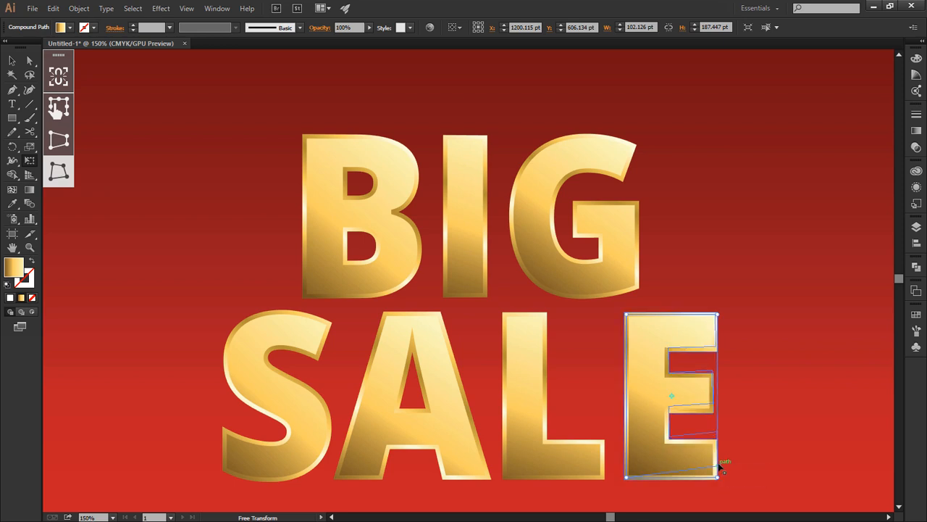
{"action": "key", "text": "ctrl+z"}
- Free Distort the SALE letters with their outlines by raising the word's lower-right corner slightly
{"action": "key", "text": "v"}
{"action": "left_click_drag", "start_coordinate": [760, 418], "coordinate": [242, 459]}
{"action": "left_click", "coordinate": [30, 163]}
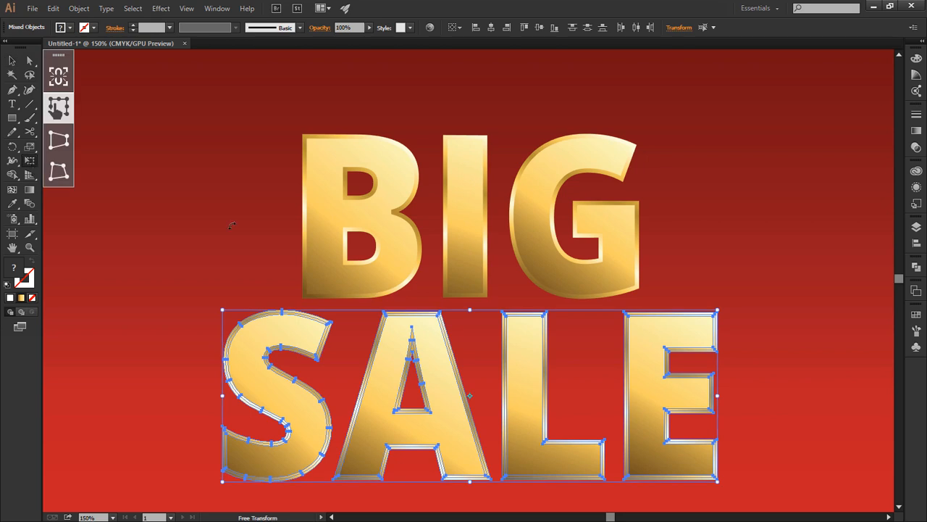
{"action": "left_click", "coordinate": [67, 185]}
{"action": "left_click_drag", "start_coordinate": [721, 483], "coordinate": [725, 472]}
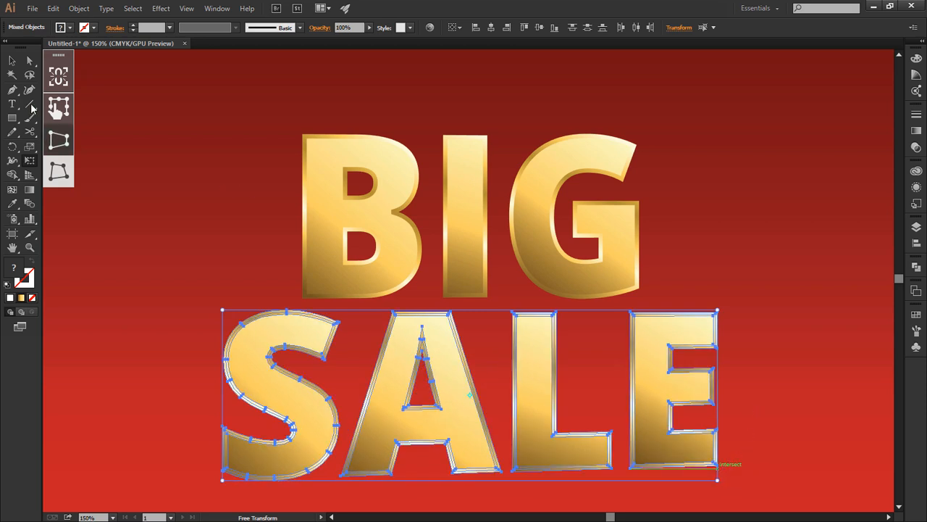
- Free Distort the BIG letters with their outlines by lowering the word's upper-right corner slightly
{"action": "left_click", "coordinate": [12, 61]}
{"action": "left_click", "coordinate": [276, 200]}
{"action": "left_click_drag", "start_coordinate": [265, 144], "coordinate": [632, 283]}
{"action": "left_click", "coordinate": [32, 163]}
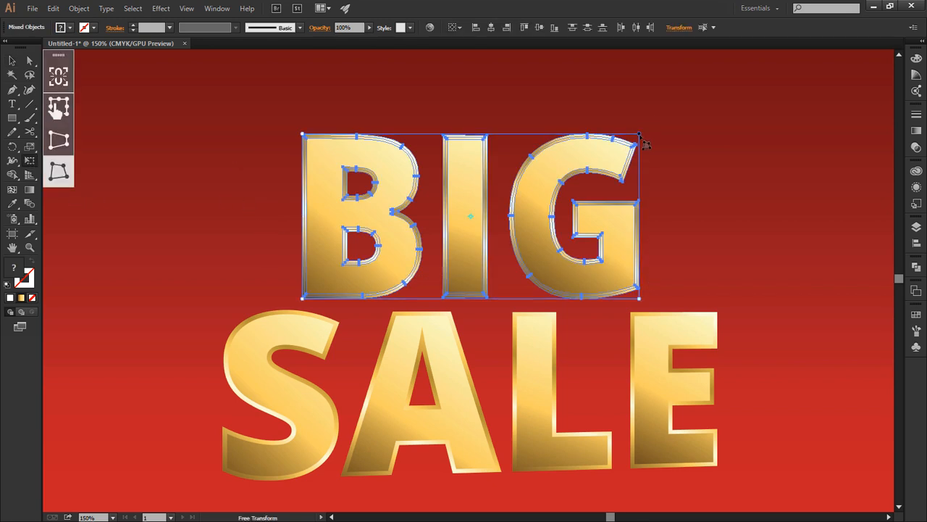
{"action": "left_click_drag", "start_coordinate": [641, 138], "coordinate": [639, 140]}
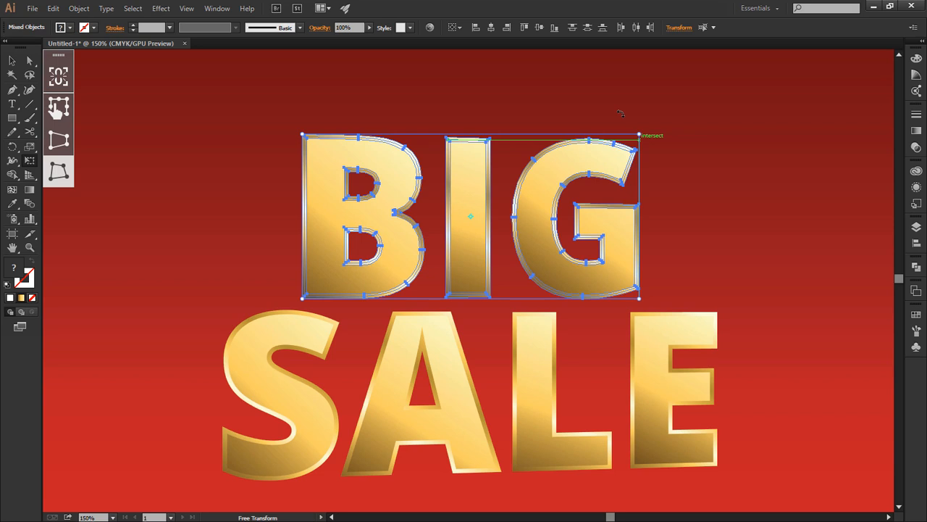
{"action": "key", "text": "v"}
{"action": "left_click", "coordinate": [213, 91]}
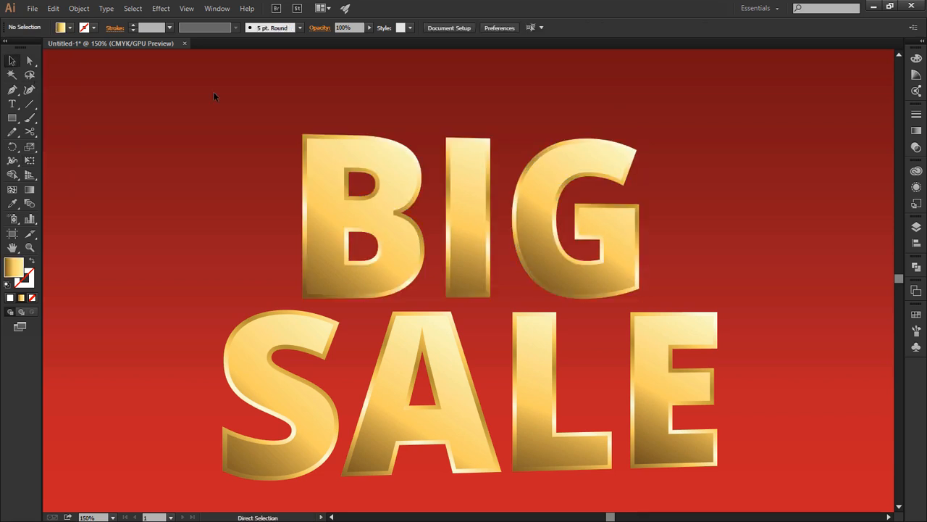
- Lower the upper-right corner of the outlined BIG letters a little further with Free Distort
{"action": "key", "text": "ctrl+0"}
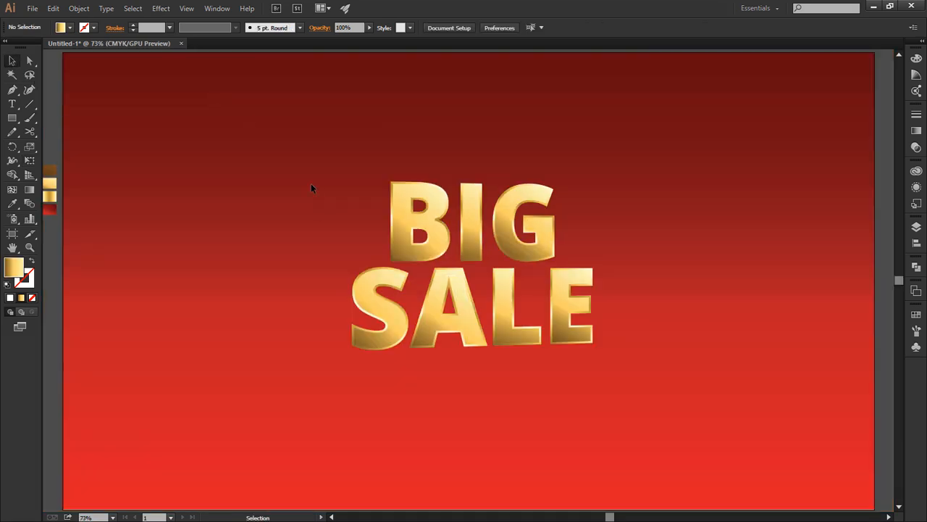
{"action": "left_click", "coordinate": [507, 218]}
{"action": "left_click_drag", "start_coordinate": [329, 134], "coordinate": [556, 226]}
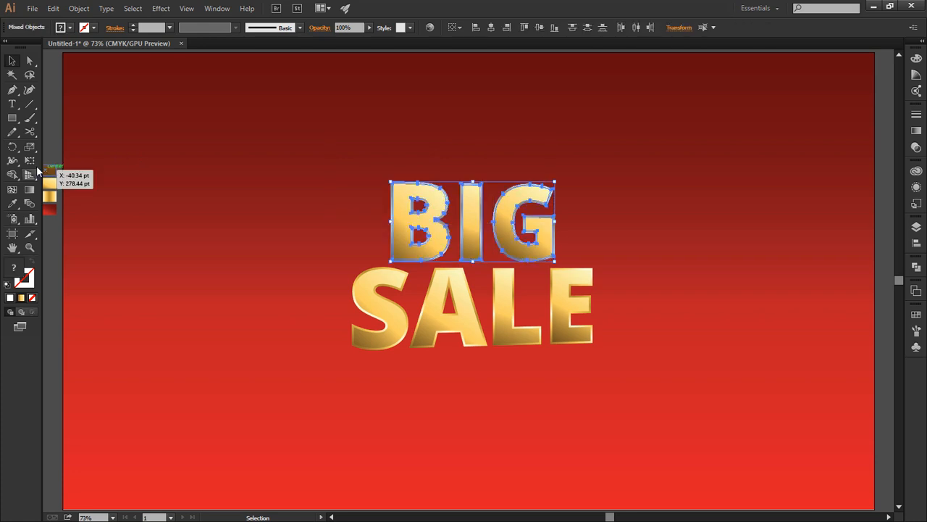
{"action": "left_click", "coordinate": [643, 312]}
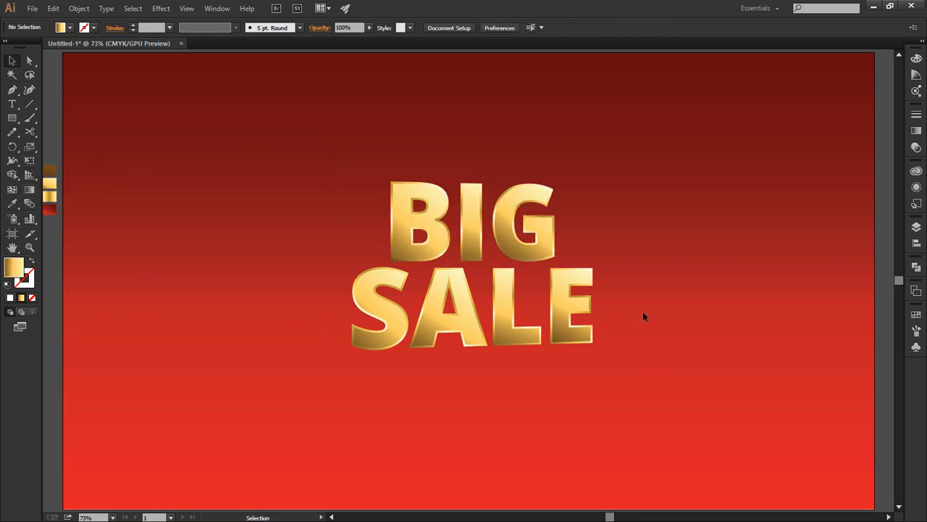
{"action": "left_click_drag", "start_coordinate": [529, 237], "coordinate": [531, 238]}
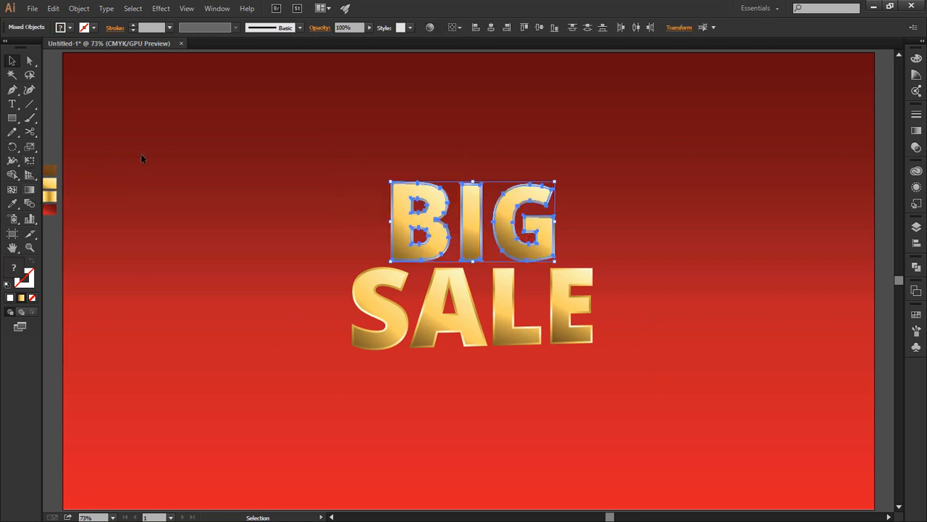
{"action": "left_click", "coordinate": [32, 161]}
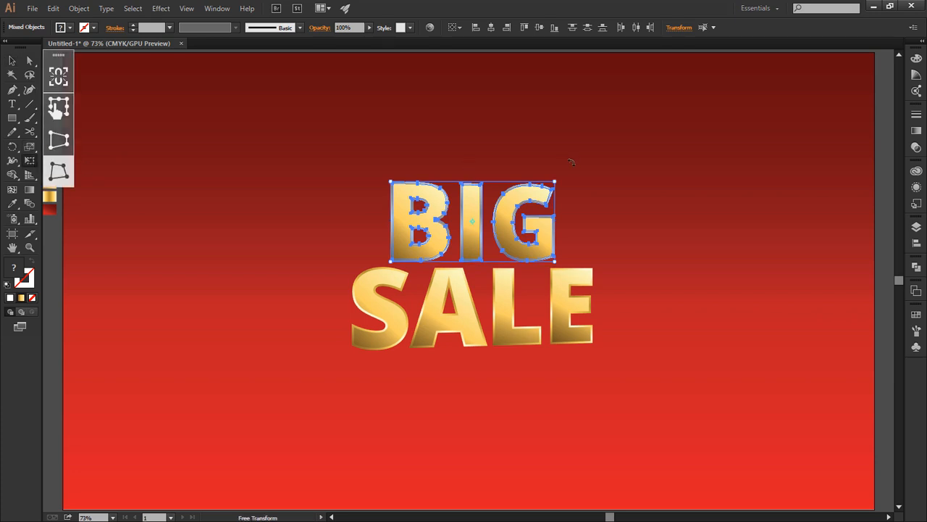
{"action": "mouse_move", "coordinate": [555, 184]}
{"action": "left_mouse_down"}
{"action": "mouse_move", "coordinate": [558, 191]}
{"action": "mouse_move", "coordinate": [555, 183]}
{"action": "left_mouse_up"}
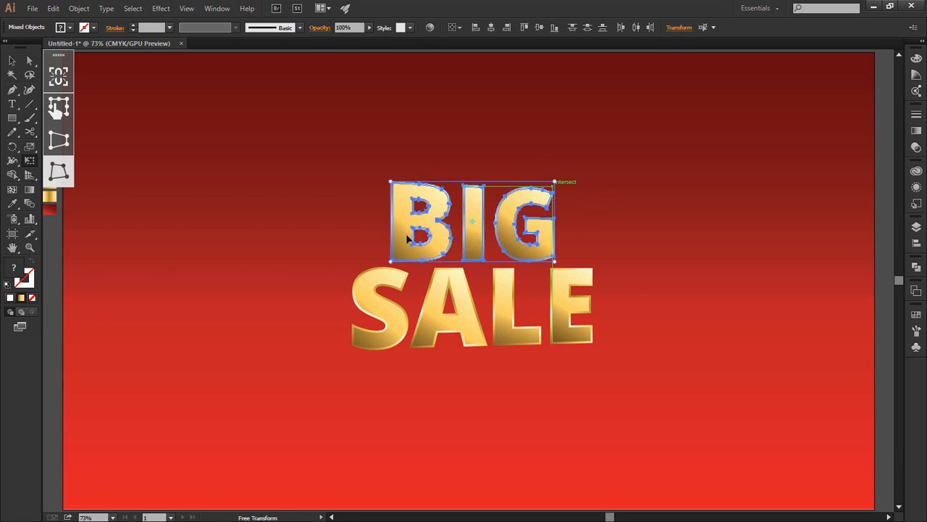
{"action": "key", "text": "v"}
- Free Distort the SALE letters with their outlines again, raising the word's lower-right corner a bit more
{"action": "left_click", "coordinate": [409, 279]}
{"action": "left_click", "coordinate": [535, 339]}
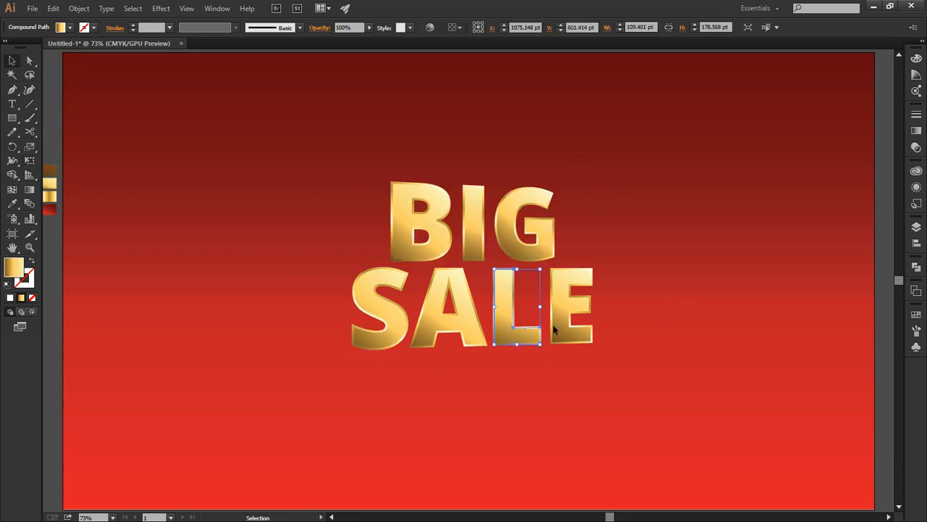
{"action": "left_click_drag", "start_coordinate": [683, 303], "coordinate": [290, 337]}
{"action": "left_click", "coordinate": [30, 164]}
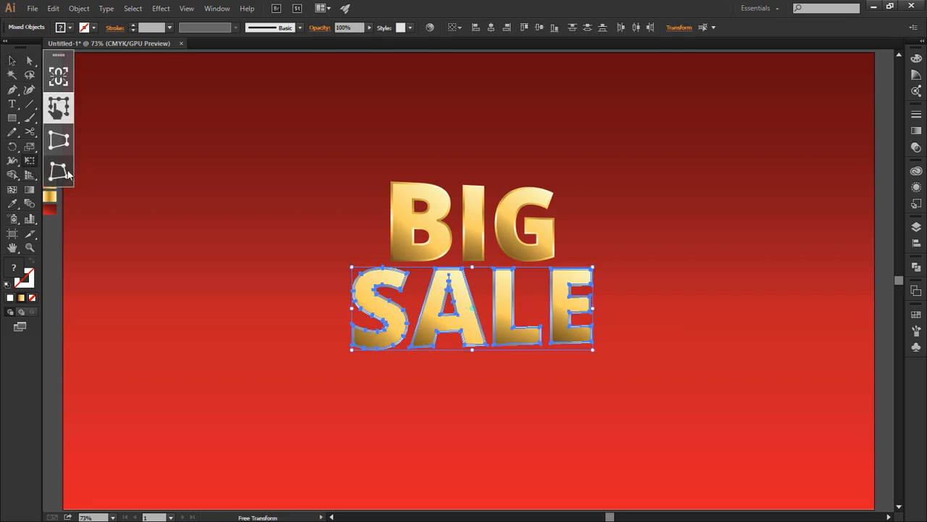
{"action": "left_click", "coordinate": [67, 172]}
{"action": "left_click_drag", "start_coordinate": [593, 350], "coordinate": [593, 346]}
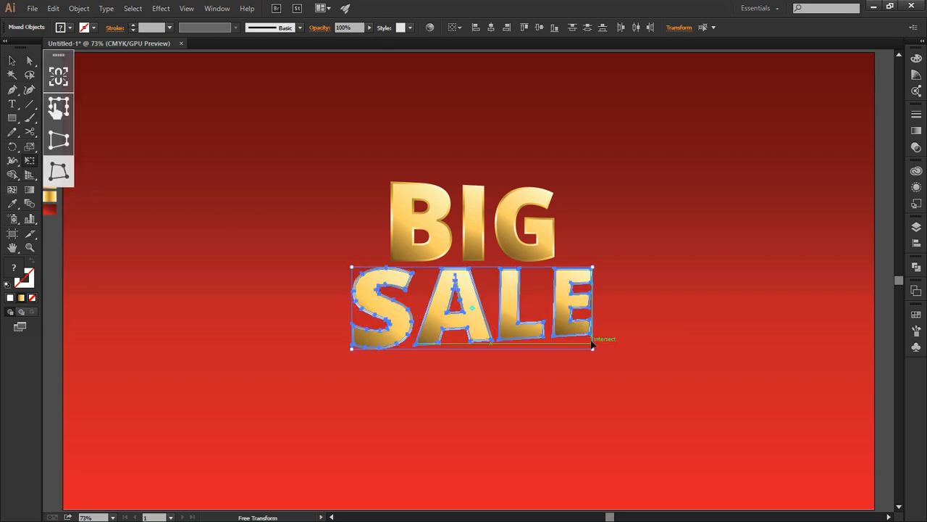
{"action": "key", "text": "v"}
{"action": "left_click", "coordinate": [272, 297]}
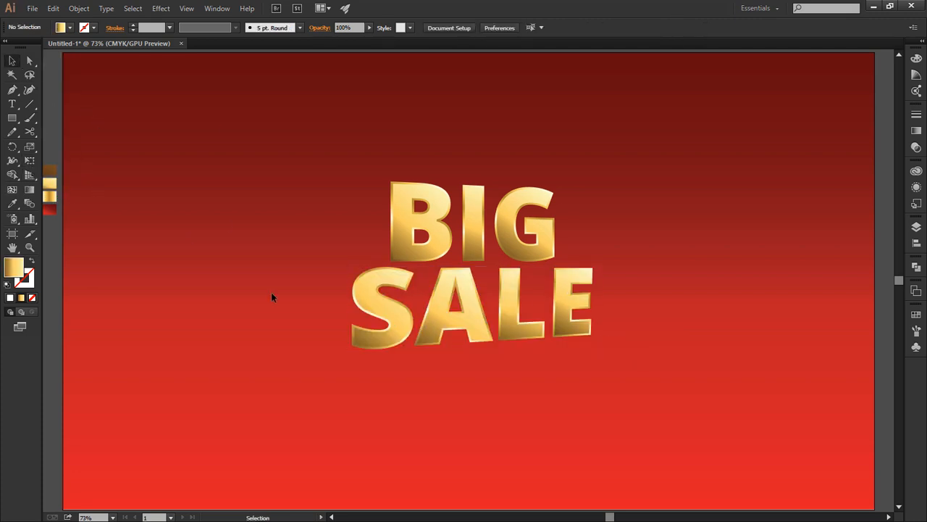
{"action": "left_click_drag", "start_coordinate": [291, 188], "coordinate": [496, 344]}
{"action": "left_click", "coordinate": [575, 242]}
{"action": "left_click_drag", "start_coordinate": [195, 157], "coordinate": [607, 336]}
{"action": "left_click", "coordinate": [528, 294]}
- Select the inner faces of all BIG SALE letters without their outlines and place a copy beside the original on the right
{"action": "left_click", "coordinate": [403, 250]}
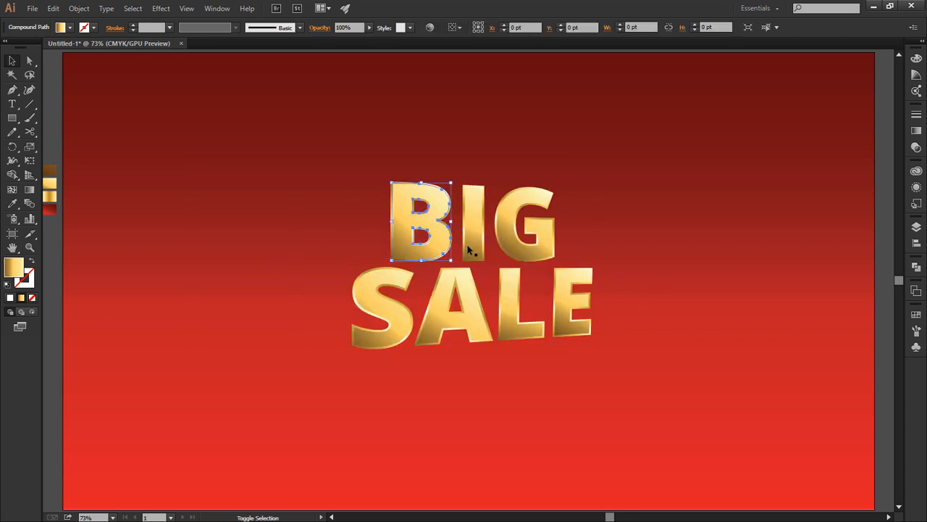
{"action": "left_click", "coordinate": [469, 247], "text": "shift"}
{"action": "left_click", "coordinate": [509, 244], "text": "shift"}
{"action": "left_click", "coordinate": [517, 300], "text": "shift"}
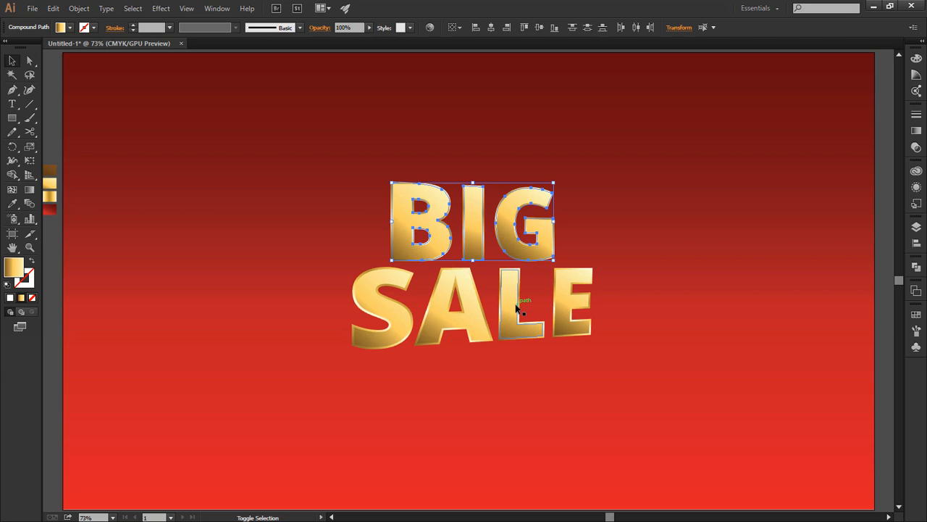
{"action": "left_click", "coordinate": [453, 312], "text": "shift"}
{"action": "left_click", "coordinate": [384, 309], "text": "shift"}
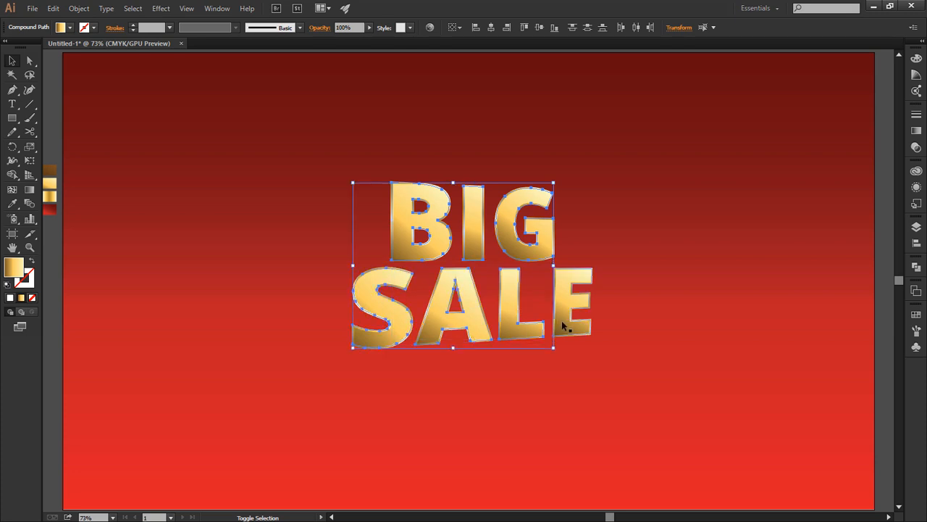
{"action": "left_click", "coordinate": [570, 326], "text": "shift"}
{"action": "left_click_drag", "start_coordinate": [570, 327], "coordinate": [847, 319]}
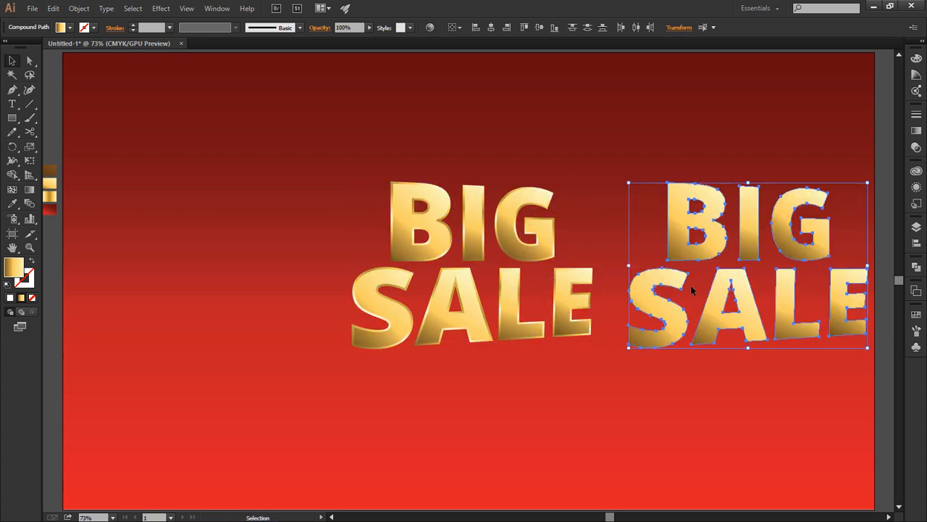
- Fill the copied BIG SALE letters with the brown gradient sampled from the brown swatch beside the artboard
{"action": "key", "text": "i"}
{"action": "left_click", "coordinate": [50, 169]}
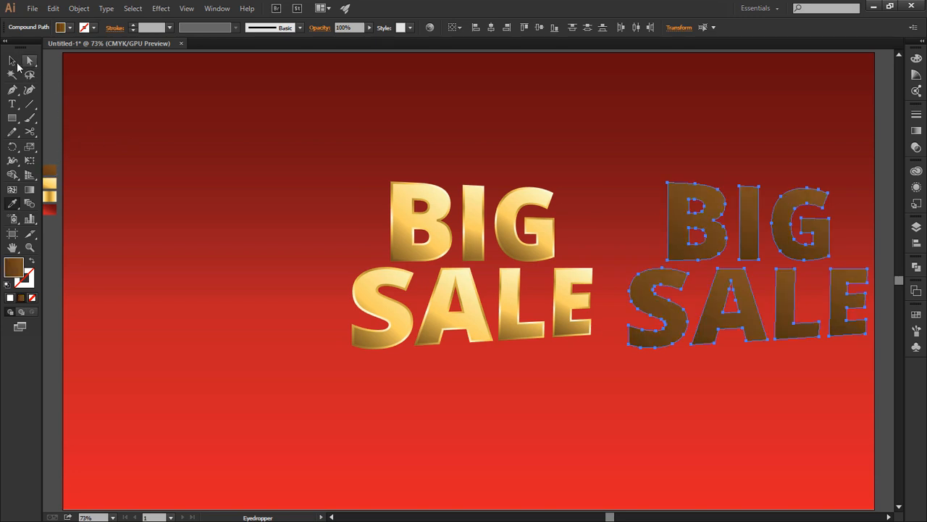
{"action": "left_click", "coordinate": [13, 62]}
{"action": "left_click", "coordinate": [663, 203]}
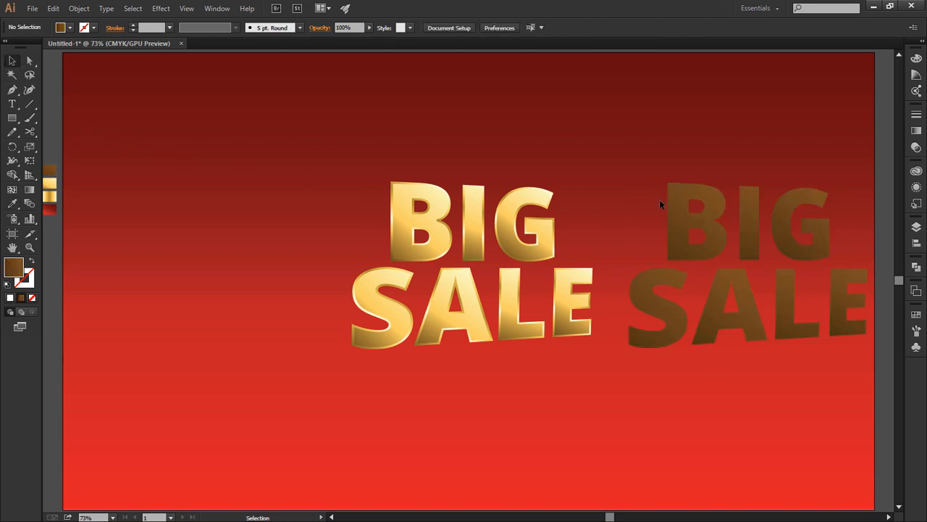
- Redraw the brown gradient vertically across the copied BIG letters, dark at the bottom and lighter at the top
{"action": "left_click", "coordinate": [759, 226]}
{"action": "key", "text": "g"}
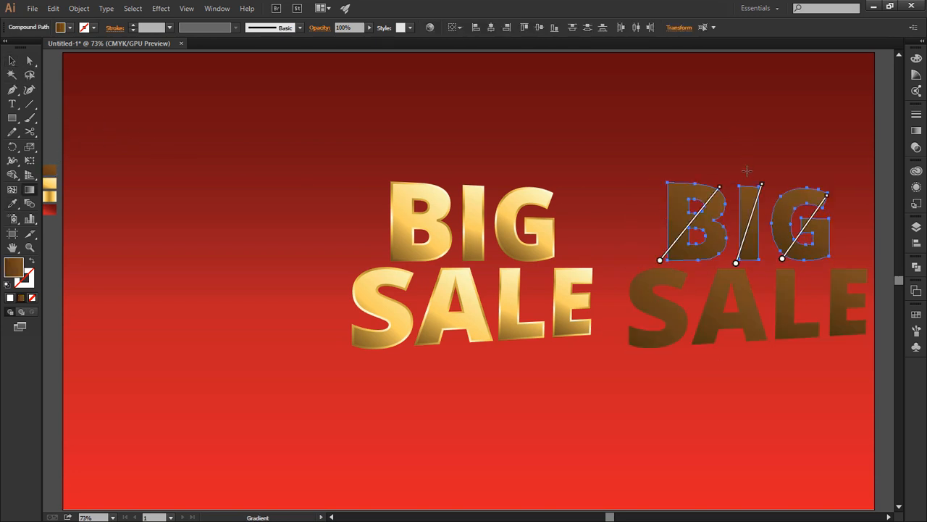
{"action": "mouse_move", "coordinate": [750, 171]}
{"action": "left_mouse_down"}
{"action": "mouse_move", "coordinate": [750, 240]}
{"action": "mouse_move", "coordinate": [762, 243]}
{"action": "left_mouse_up"}
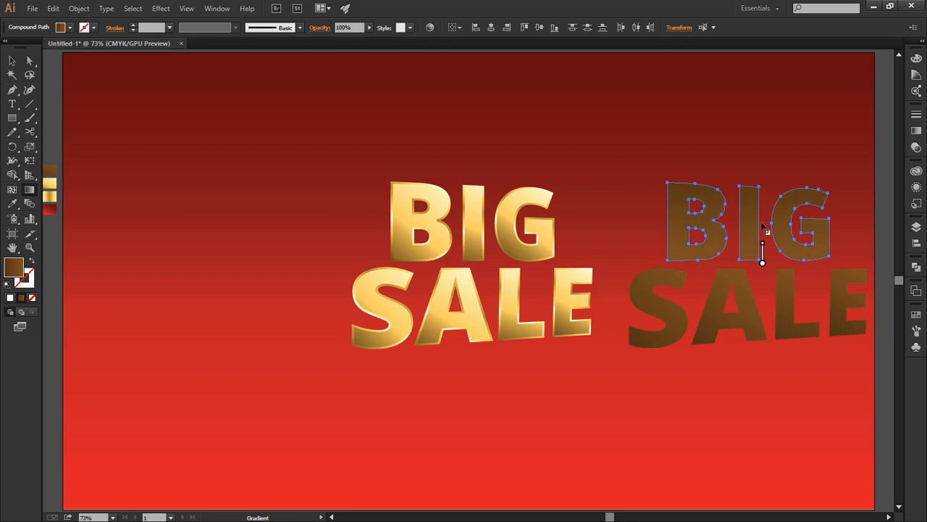
{"action": "left_click_drag", "start_coordinate": [762, 191], "coordinate": [764, 196]}
{"action": "key", "text": "v"}
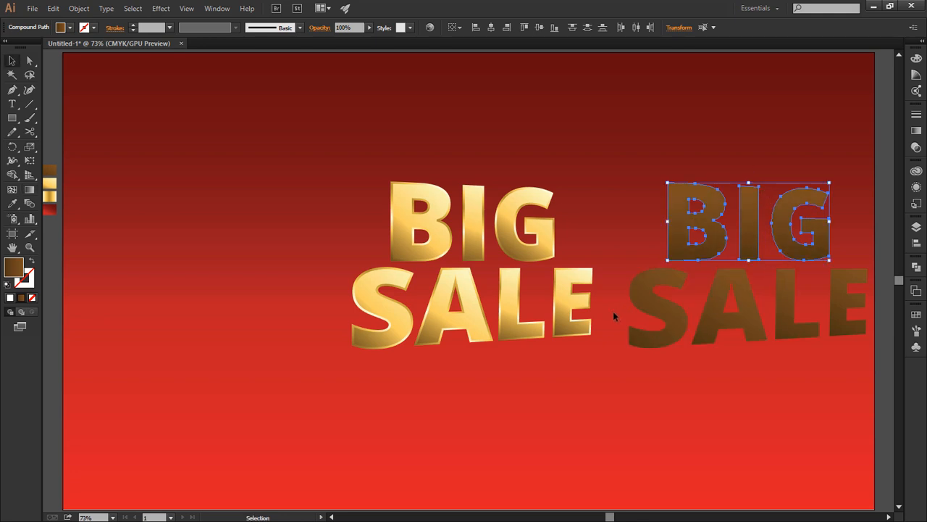
- Redraw the brown gradient vertically across the copied SALE letters, dark at the bottom and lighter at the top
{"action": "left_click", "coordinate": [812, 326]}
{"action": "key", "text": "g"}
{"action": "left_click_drag", "start_coordinate": [762, 341], "coordinate": [765, 310]}
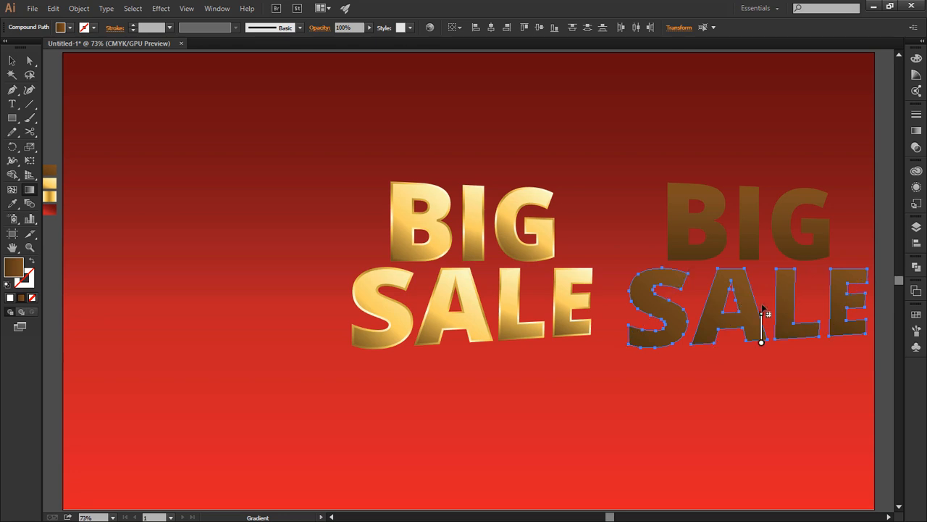
{"action": "left_click_drag", "start_coordinate": [765, 274], "coordinate": [762, 270]}
{"action": "left_click", "coordinate": [12, 61]}
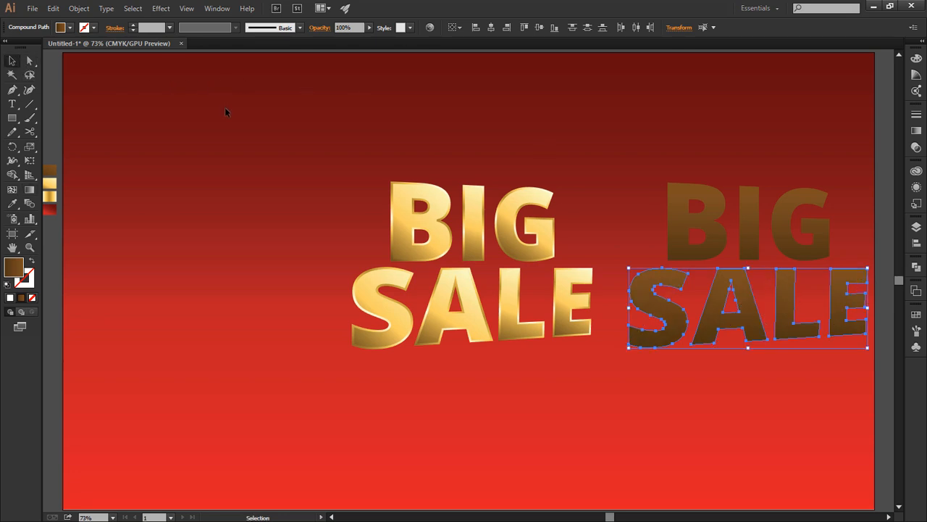
- Group the brown BIG letters and the brown SALE letters as two separate groups
{"action": "left_click", "coordinate": [229, 113]}
{"action": "left_click_drag", "start_coordinate": [625, 174], "coordinate": [814, 221]}
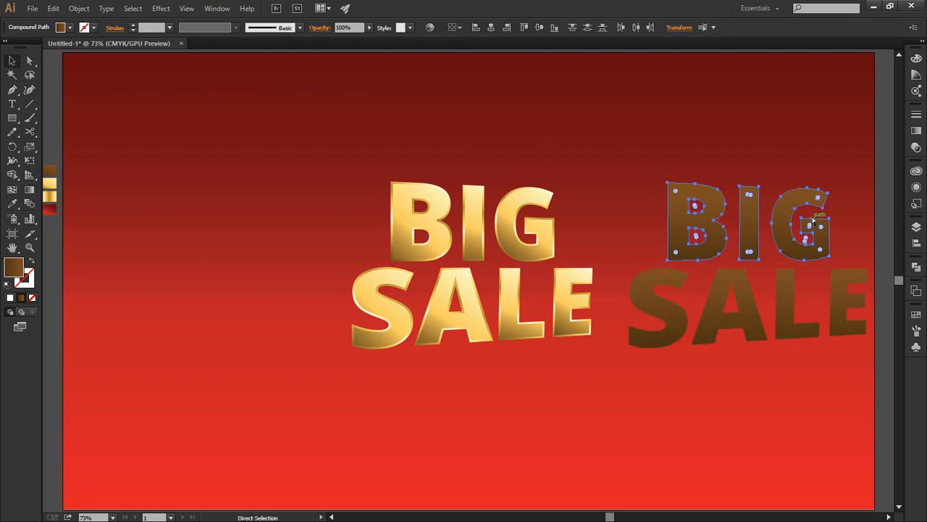
{"action": "left_click_drag", "start_coordinate": [629, 346], "coordinate": [807, 399]}
{"action": "key", "text": "v"}
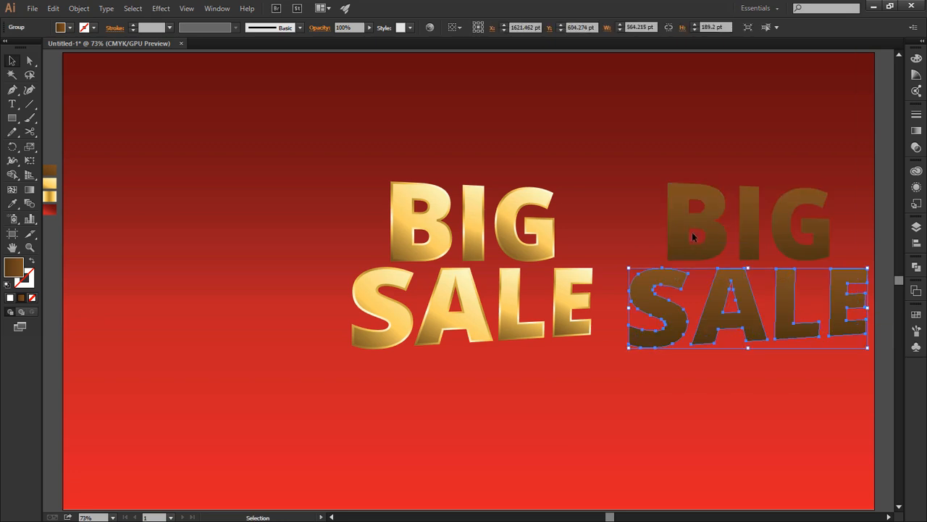
- Try to place the brown BIG group over the gold BIG letters, offset slightly to the left
{"action": "left_click_drag", "start_coordinate": [692, 237], "coordinate": [430, 241]}
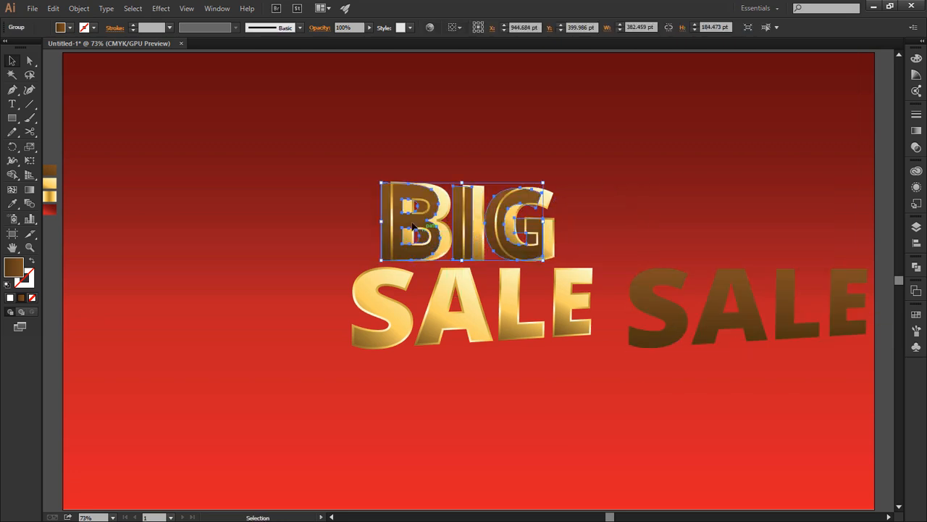
{"action": "key", "text": "ctrl+z"}
- Bring all gold BIG SALE letters and their outlines to the front of the stacking order
{"action": "left_click_drag", "start_coordinate": [571, 154], "coordinate": [350, 356]}
{"action": "right_click", "coordinate": [481, 242]}
{"action": "mouse_move", "coordinate": [534, 343]}
{"action": "left_click", "coordinate": [631, 337]}
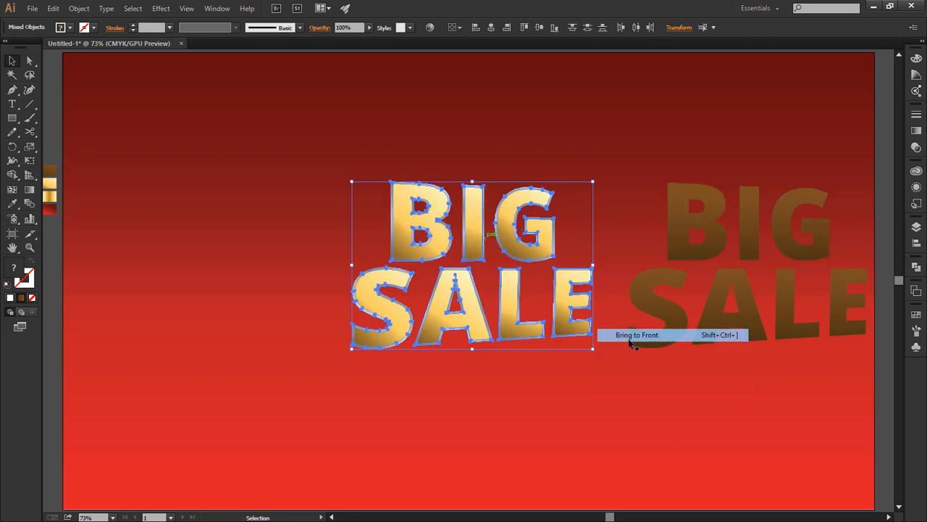
{"action": "left_click", "coordinate": [718, 268]}
{"action": "mouse_move", "coordinate": [707, 245]}
{"action": "left_mouse_down"}
{"action": "mouse_move", "coordinate": [448, 252]}
{"action": "mouse_move", "coordinate": [656, 232]}
{"action": "mouse_move", "coordinate": [707, 244]}
{"action": "left_mouse_up"}
- Group the gold BIG letters with their outlines, and the gold SALE letters with theirs as a second group
{"action": "left_click_drag", "start_coordinate": [374, 201], "coordinate": [564, 239]}
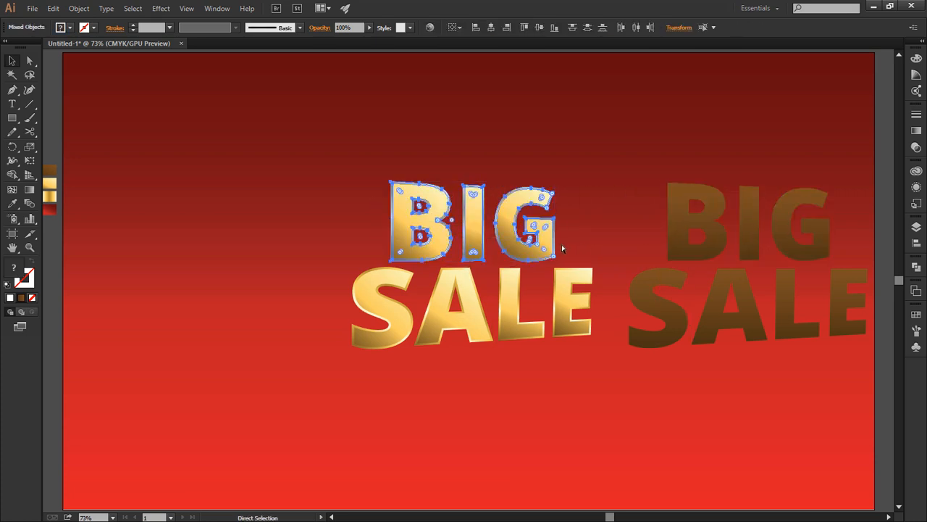
{"action": "key", "text": "ctrl+g"}
{"action": "key", "text": "v"}
{"action": "left_click_drag", "start_coordinate": [281, 319], "coordinate": [570, 323]}
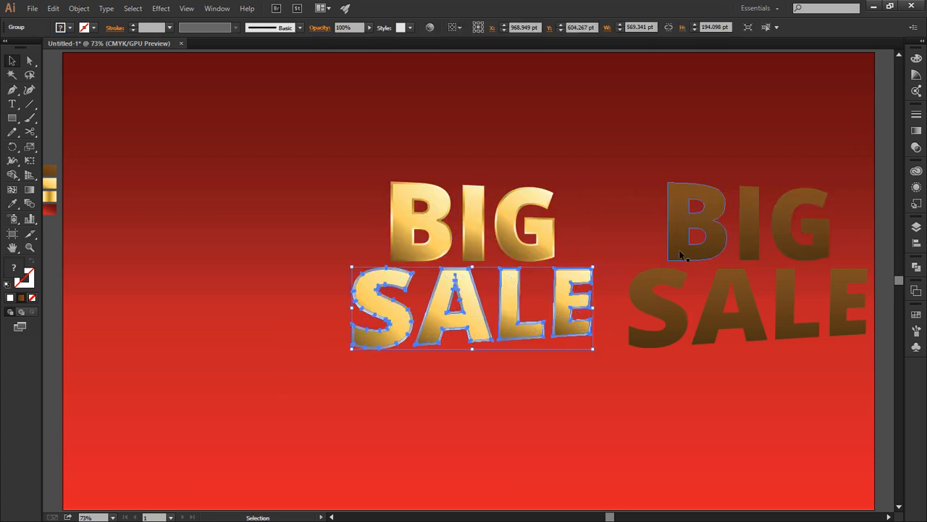
- Position the brown BIG group behind the gold BIG, offset to the left, and nudge it slightly further left
{"action": "left_click_drag", "start_coordinate": [679, 253], "coordinate": [391, 248]}
{"action": "left_click", "coordinate": [456, 170]}
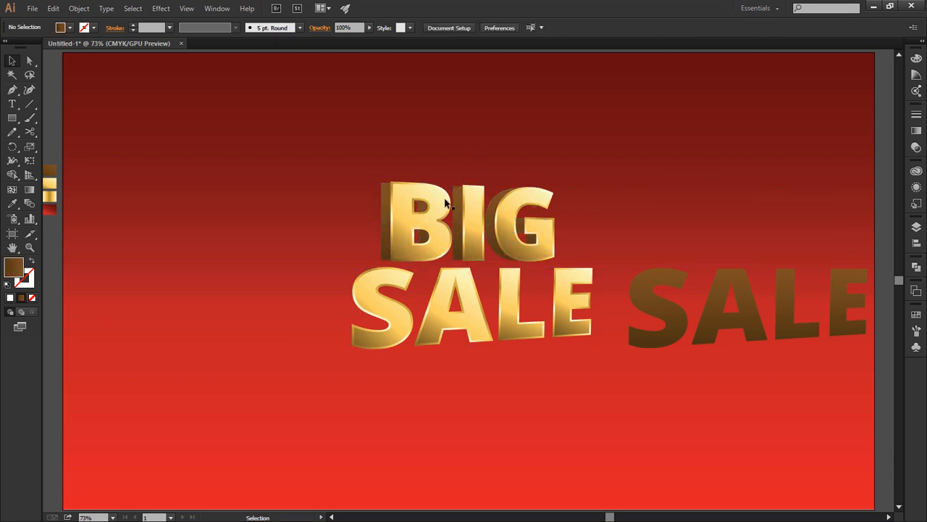
{"action": "left_click", "coordinate": [388, 237]}
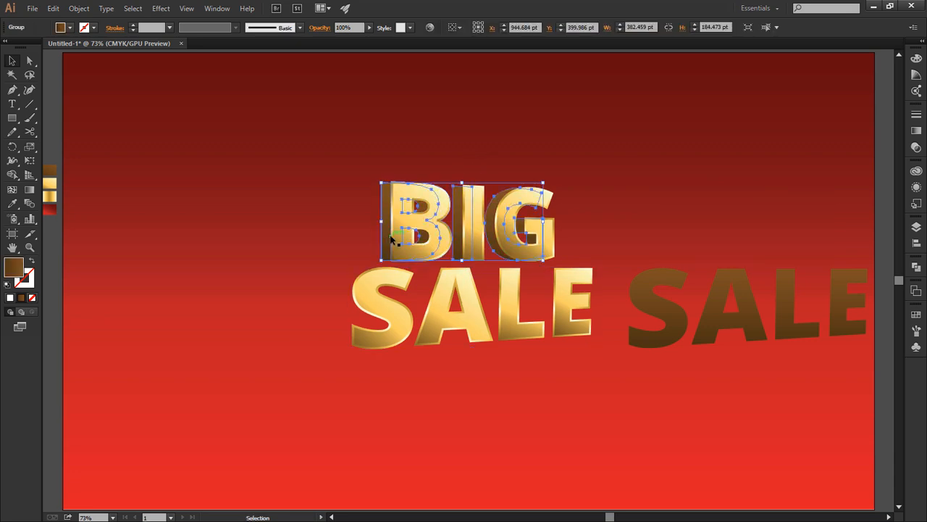
{"action": "key", "text": "Left"}
{"action": "key", "text": "Left"}
- Stretch the brown BIG group slightly upward to a height of about 187 pt
{"action": "key", "text": "ctrl+plus"}
{"action": "key", "text": "ctrl+plus"}
{"action": "key", "text": "ctrl+plus"}
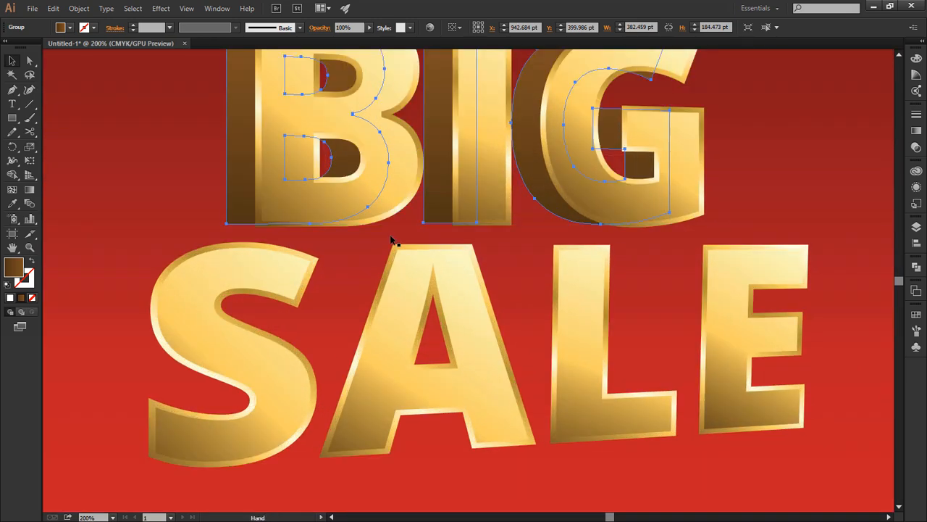
{"action": "left_click_drag", "start_coordinate": [404, 253], "coordinate": [397, 333]}
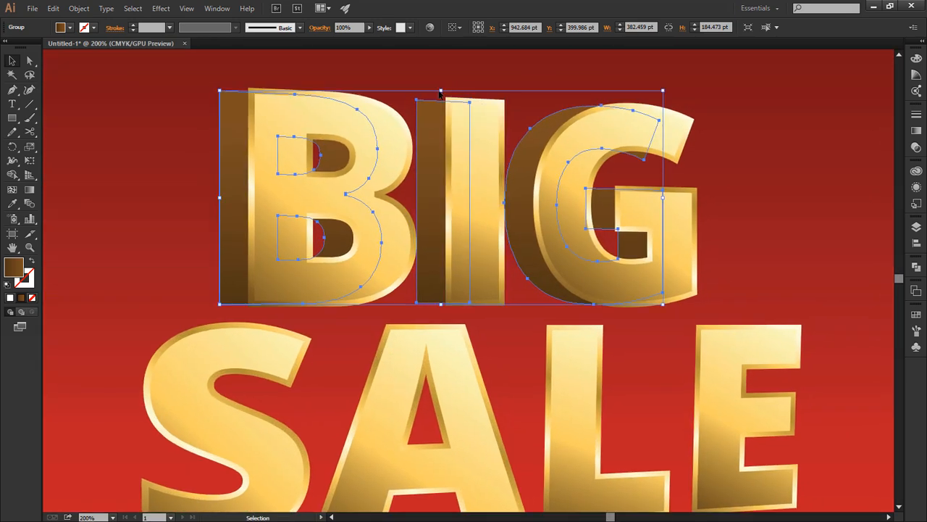
{"action": "left_click_drag", "start_coordinate": [441, 90], "coordinate": [441, 87]}
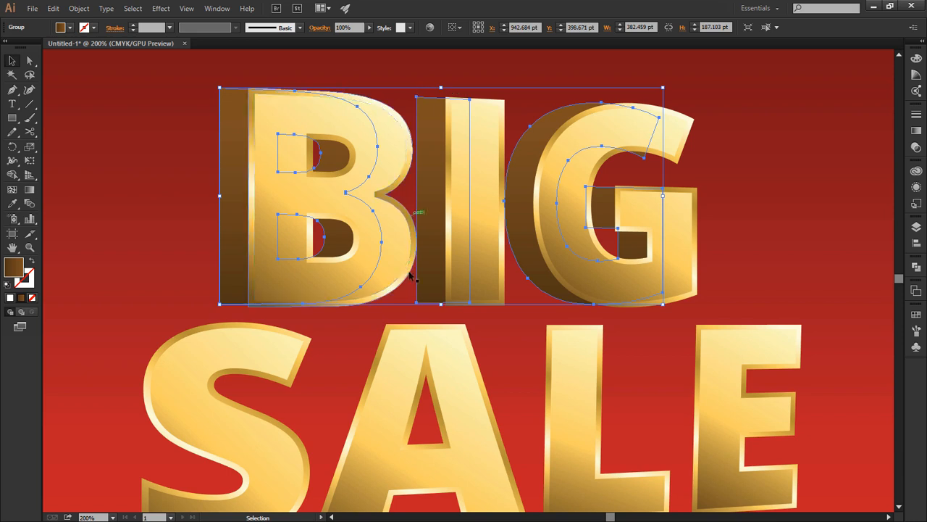
- Stretch the brown BIG group slightly downward to a height of about 189 pt
{"action": "left_click_drag", "start_coordinate": [441, 304], "coordinate": [441, 307]}
{"action": "left_click", "coordinate": [472, 324]}
{"action": "left_click", "coordinate": [443, 293]}
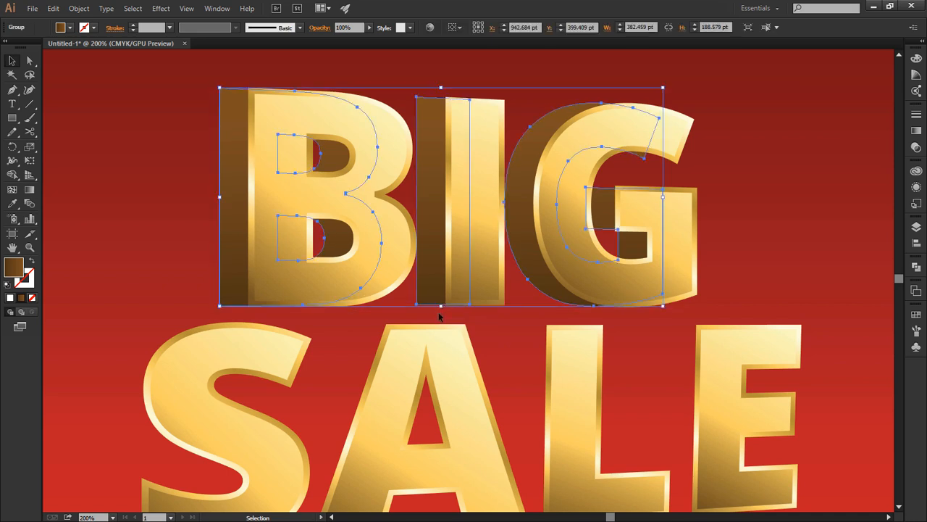
{"action": "left_click", "coordinate": [441, 321]}
{"action": "left_click", "coordinate": [434, 285]}
{"action": "left_click", "coordinate": [540, 72]}
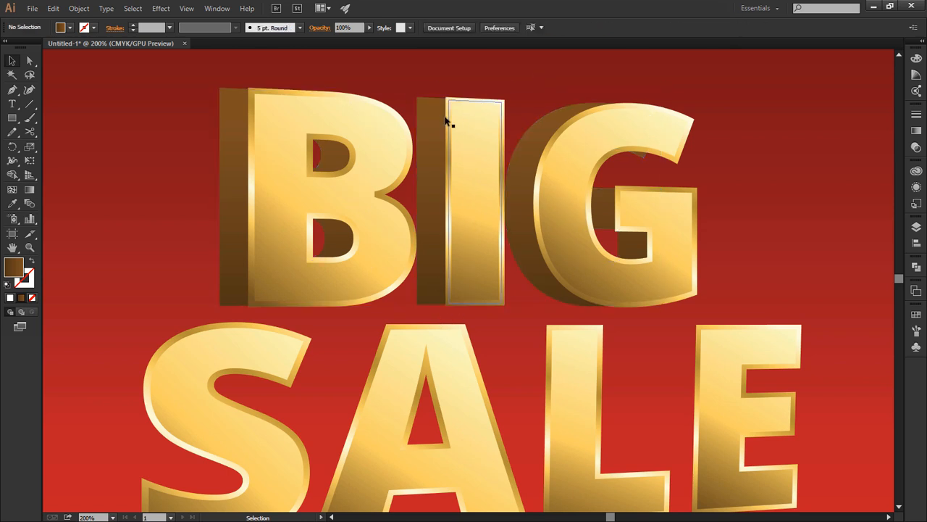
- Stretch the brown BIG group slightly upward to a height of about 191 pt
{"action": "left_click", "coordinate": [434, 113]}
{"action": "left_click_drag", "start_coordinate": [439, 89], "coordinate": [440, 87]}
{"action": "left_click", "coordinate": [418, 72]}
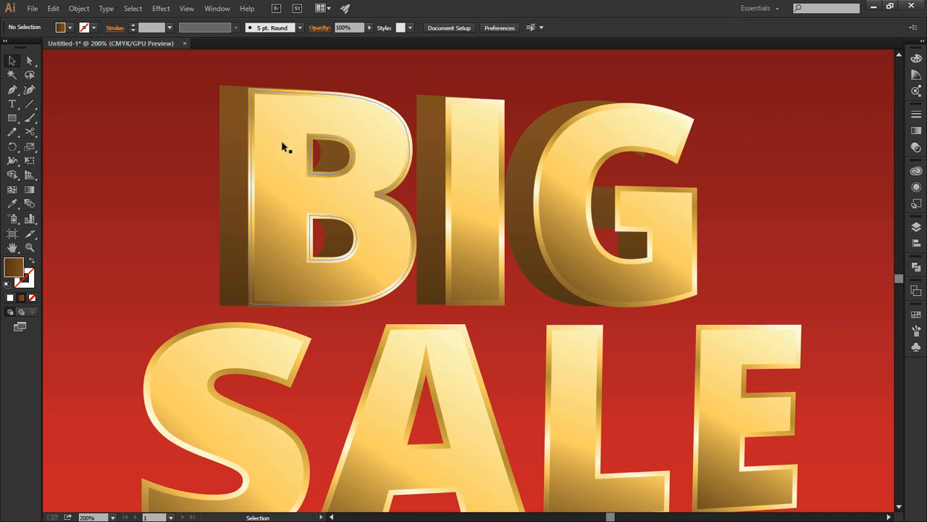
{"action": "left_click", "coordinate": [227, 148]}
{"action": "left_click", "coordinate": [140, 113]}
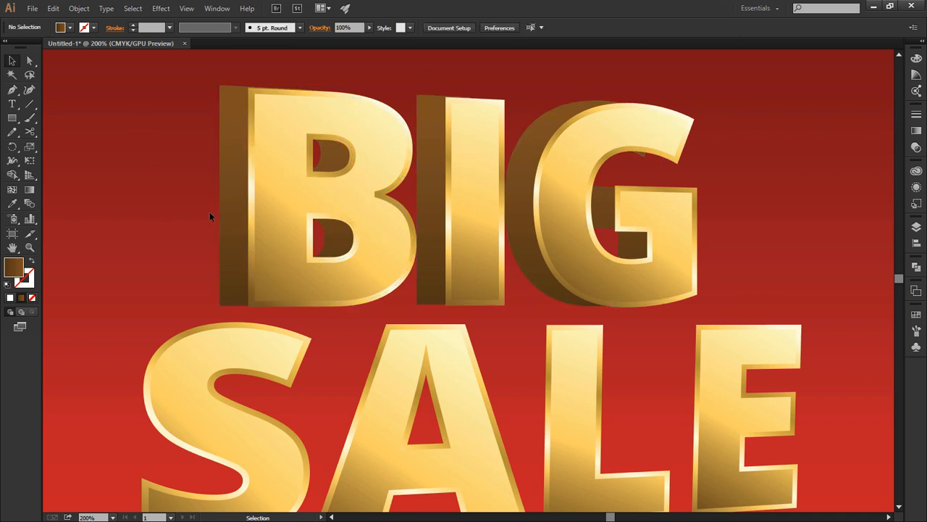
- Bring the gold SALE group to the front and place the brown SALE group behind it, offset slightly to the left
{"action": "key", "text": "a"}
{"action": "scroll", "coordinate": [456, 239], "scroll_direction": "down", "scroll_amount": 2}
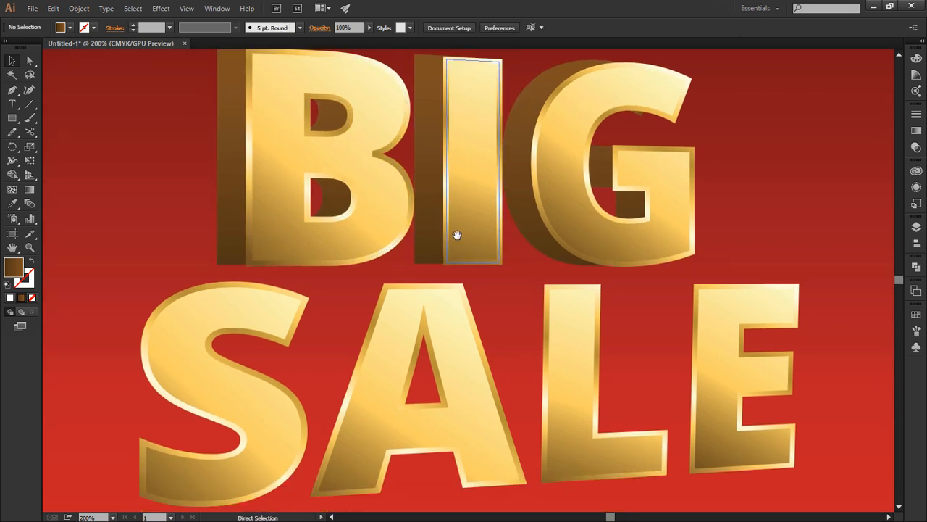
{"action": "key", "text": "ctrl+0"}
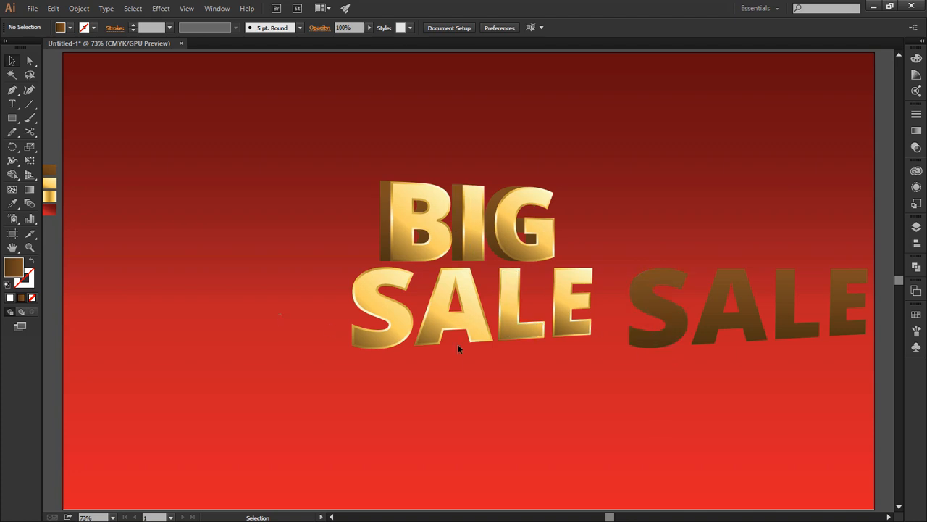
{"action": "right_click", "coordinate": [570, 328]}
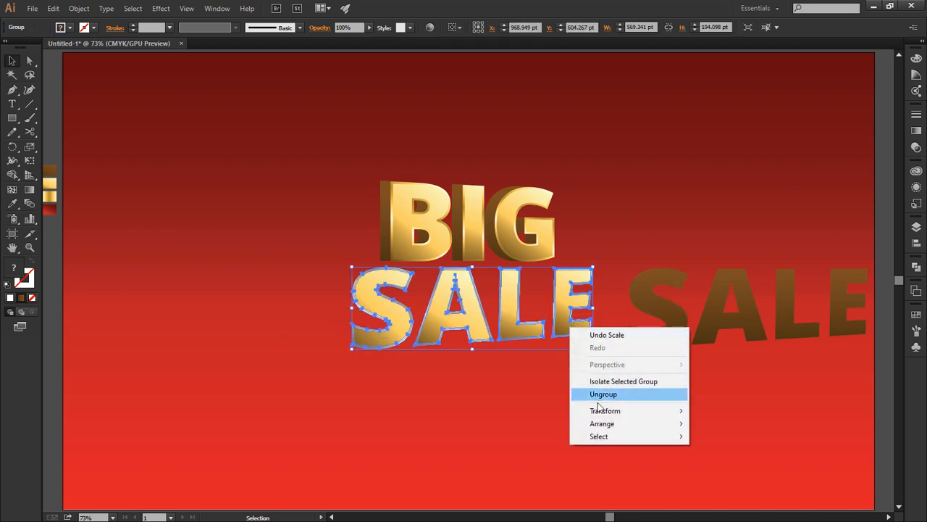
{"action": "mouse_move", "coordinate": [639, 426]}
{"action": "left_click", "coordinate": [705, 420]}
{"action": "left_click", "coordinate": [703, 379]}
{"action": "left_click_drag", "start_coordinate": [702, 328], "coordinate": [411, 326]}
{"action": "left_click", "coordinate": [464, 394]}
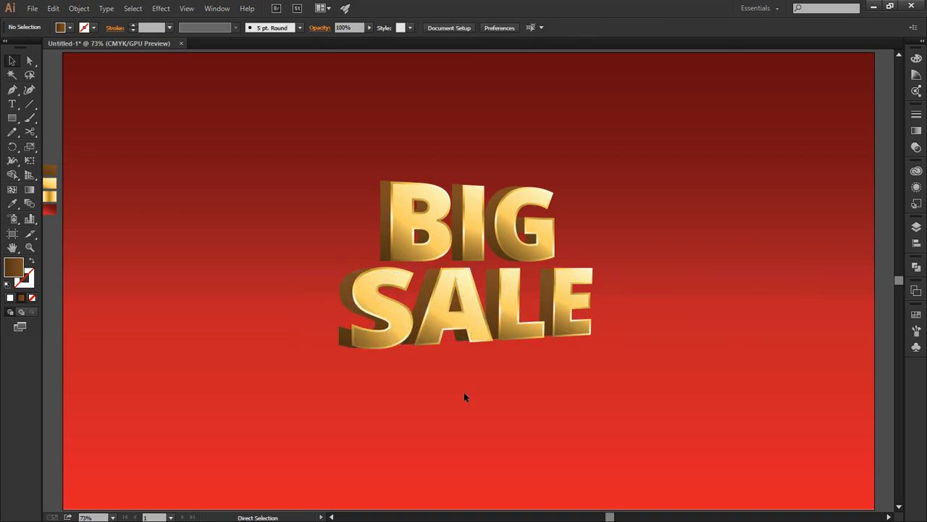
- Stretch the brown SALE group slightly upward and downward to a height of about 196 pt
{"action": "key", "text": "ctrl+plus"}
{"action": "key", "text": "ctrl+plus"}
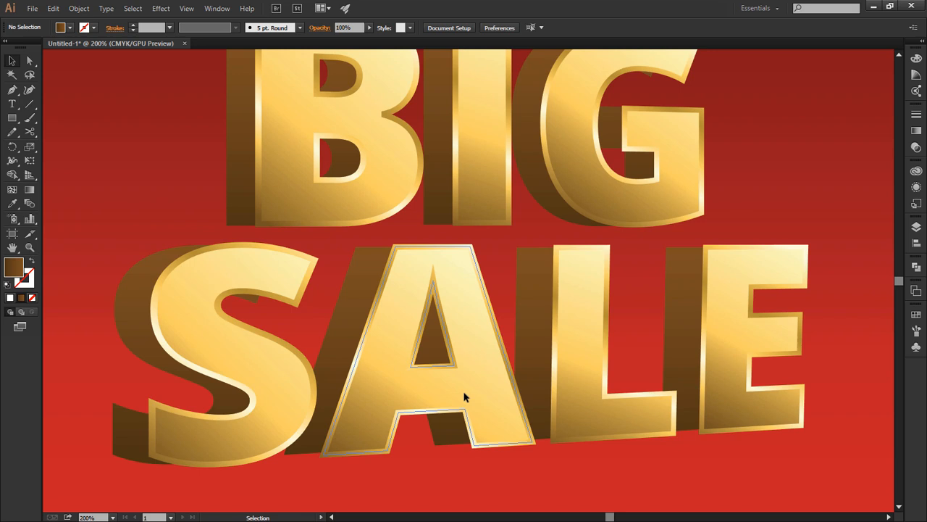
{"action": "left_click", "coordinate": [346, 290]}
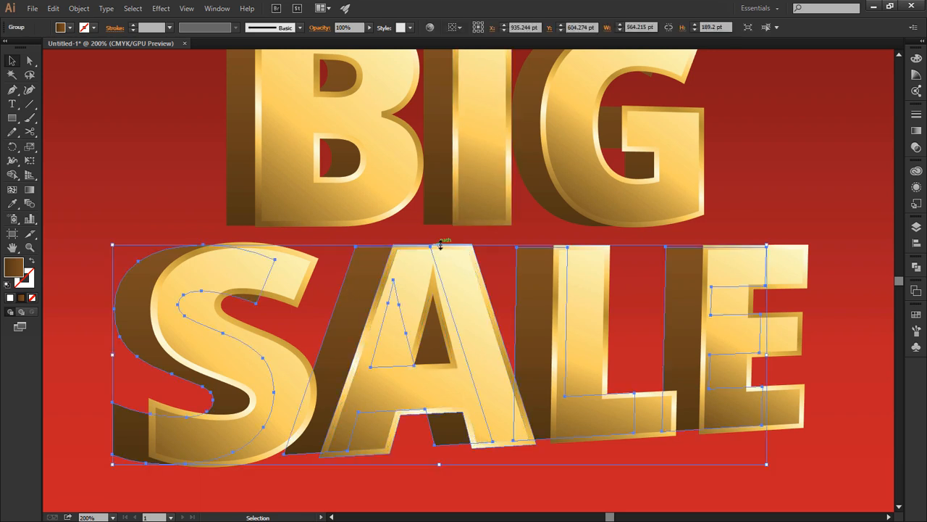
{"action": "left_click_drag", "start_coordinate": [439, 245], "coordinate": [443, 242]}
{"action": "left_click", "coordinate": [484, 208]}
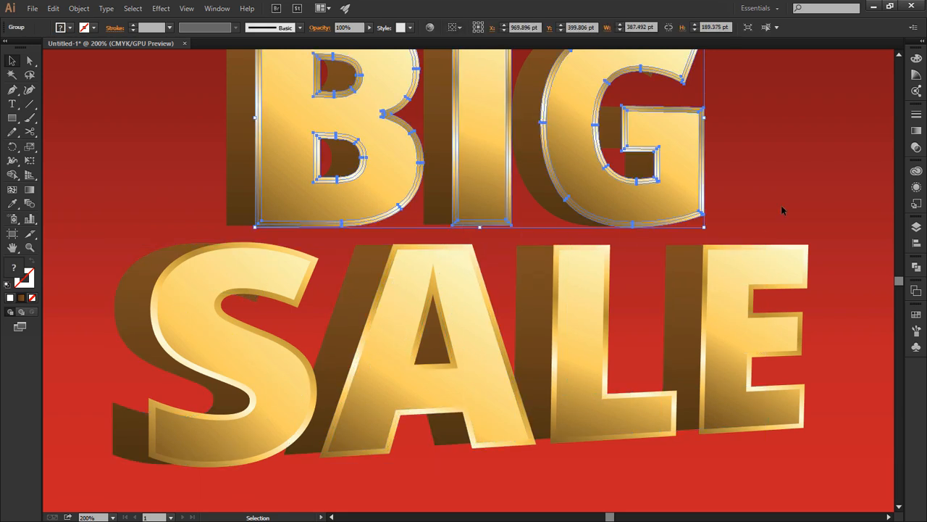
{"action": "left_click", "coordinate": [781, 210]}
{"action": "left_click", "coordinate": [696, 408]}
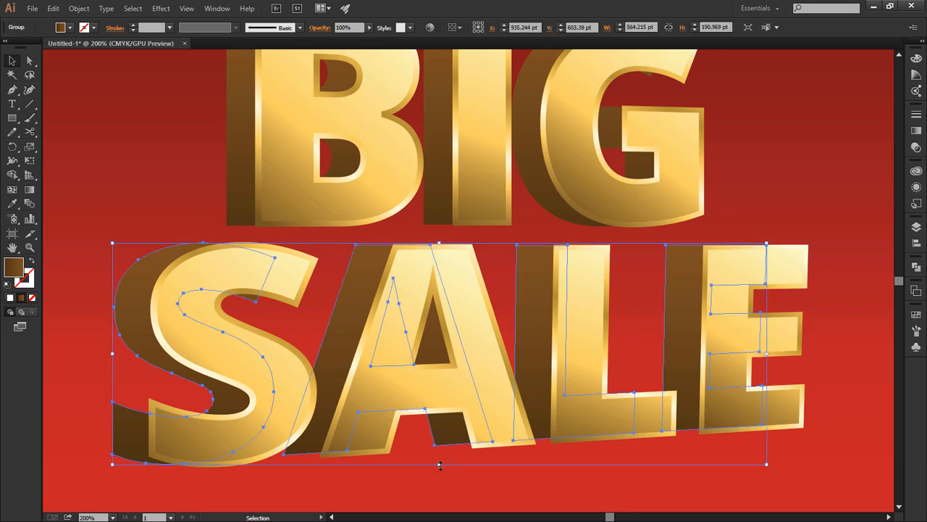
{"action": "left_click_drag", "start_coordinate": [439, 467], "coordinate": [439, 468]}
{"action": "left_click", "coordinate": [422, 495]}
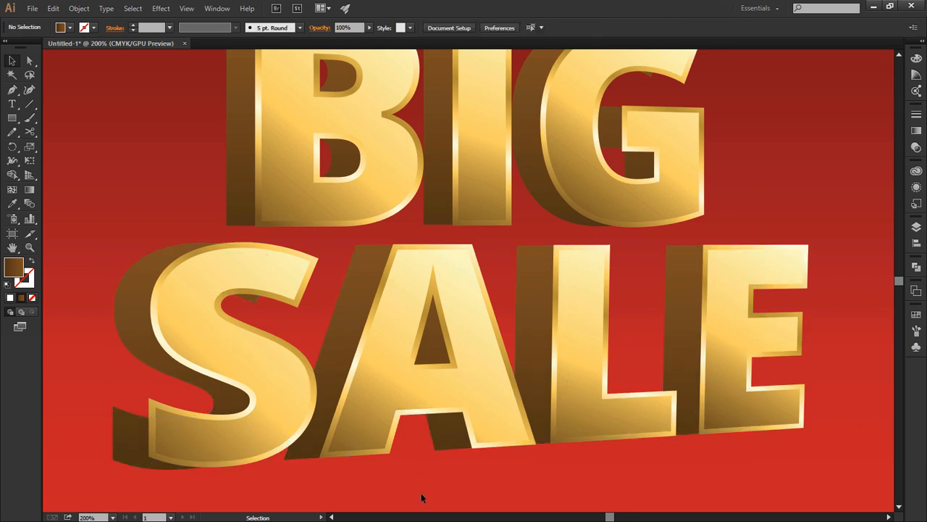
- Fine-tune the horizontal offset of the brown BIG group, shifting it slightly closer to the gold BIG
{"action": "left_click", "coordinate": [233, 178]}
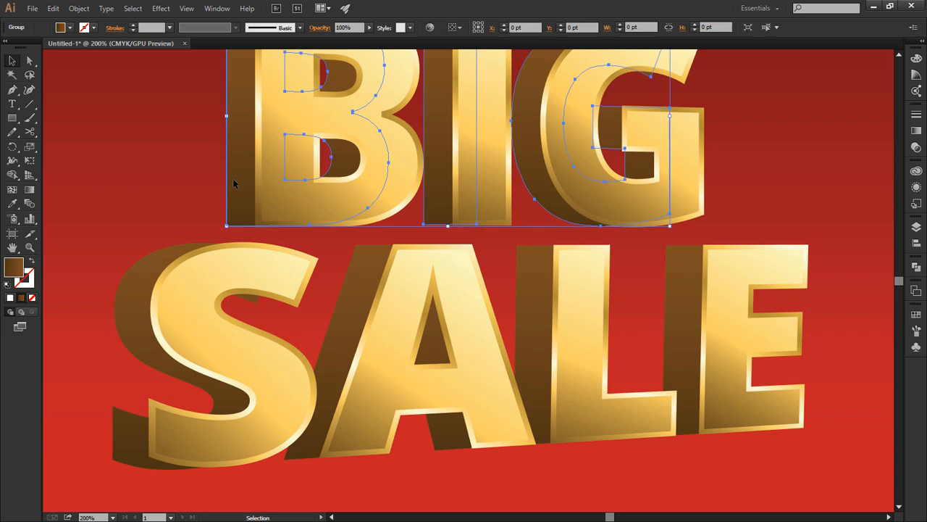
{"action": "left_click", "coordinate": [108, 206]}
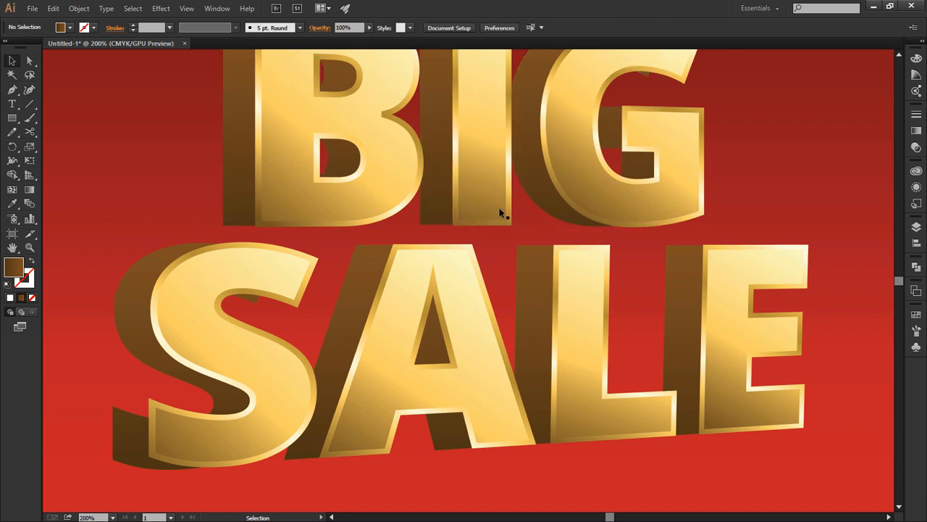
{"action": "left_click_drag", "start_coordinate": [520, 174], "coordinate": [418, 224]}
{"action": "left_click", "coordinate": [511, 185]}
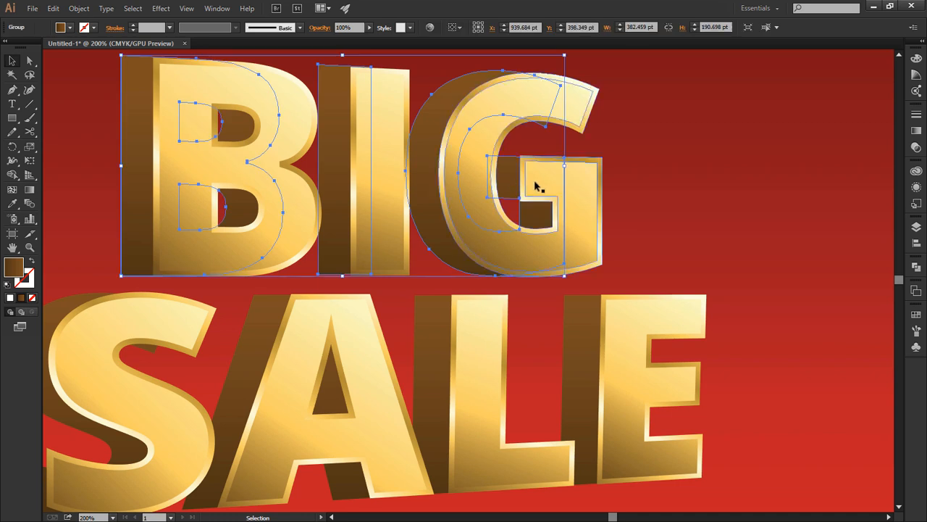
{"action": "left_click", "coordinate": [647, 182]}
{"action": "left_click", "coordinate": [511, 194]}
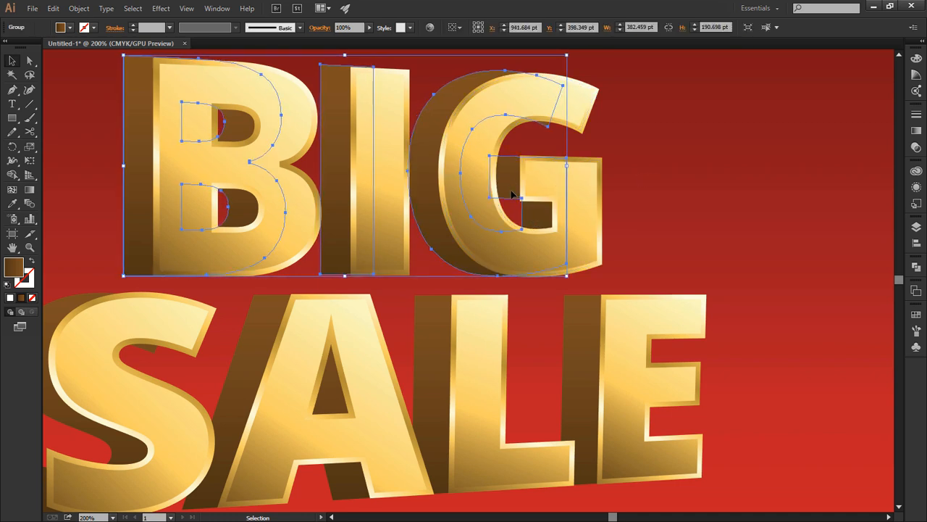
{"action": "left_click", "coordinate": [731, 181]}
{"action": "left_click", "coordinate": [524, 187]}
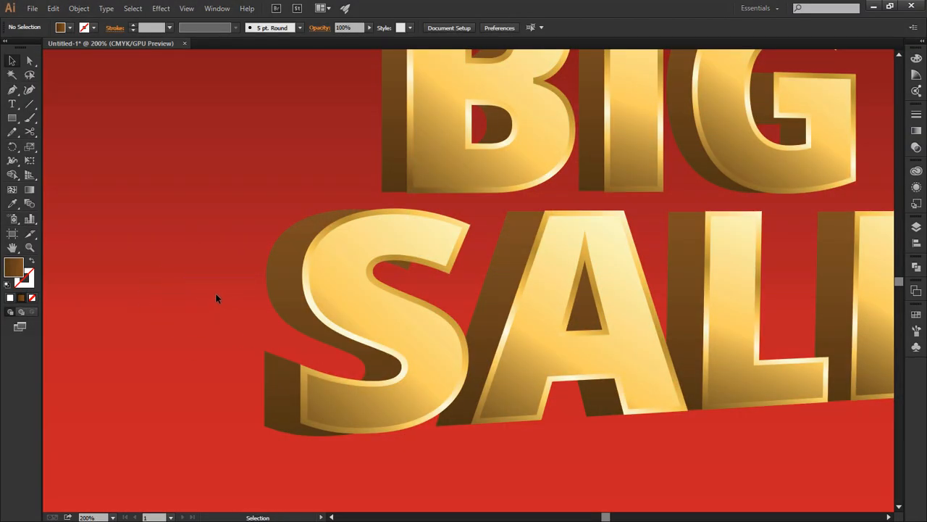
- Move the brown S's protruding corner anchor point up so it is hidden behind the gold S's upper arm
{"action": "scroll", "coordinate": [397, 268], "scroll_direction": "up", "scroll_amount": 1}
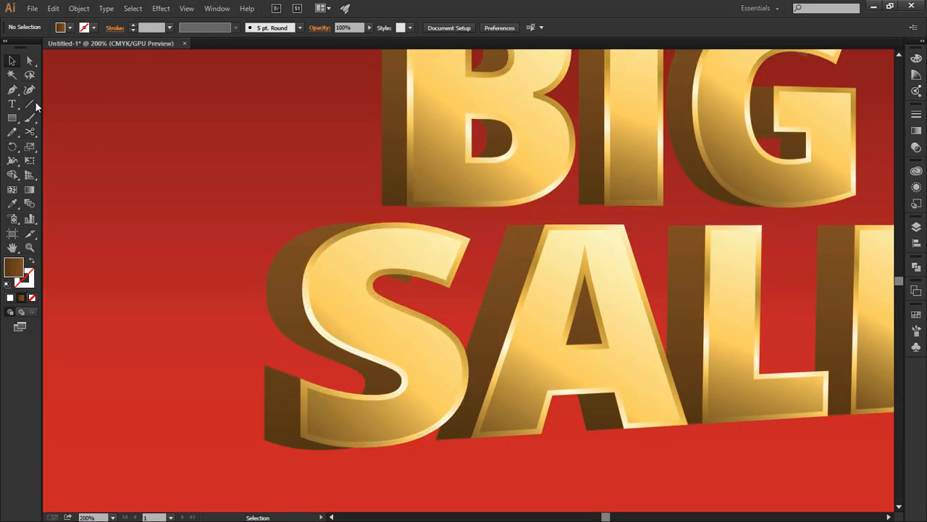
{"action": "left_click", "coordinate": [408, 284]}
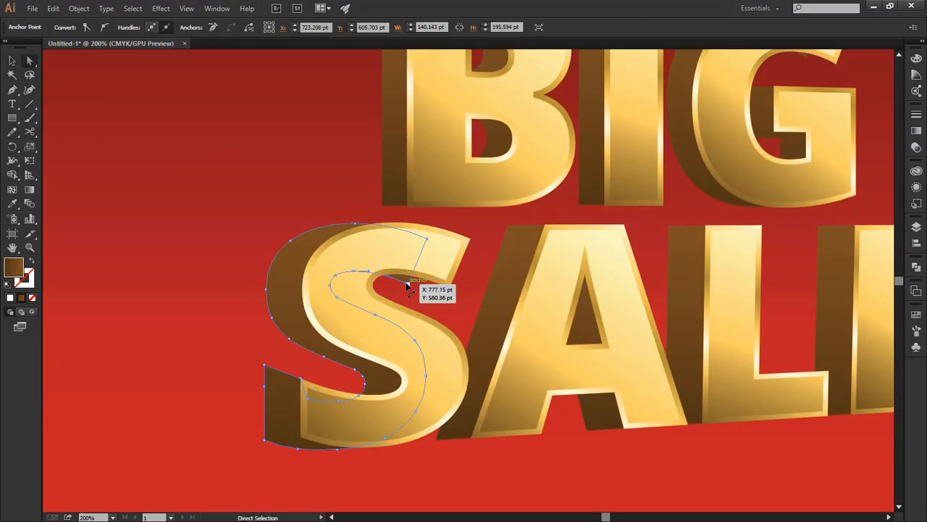
{"action": "left_click_drag", "start_coordinate": [408, 287], "coordinate": [410, 269]}
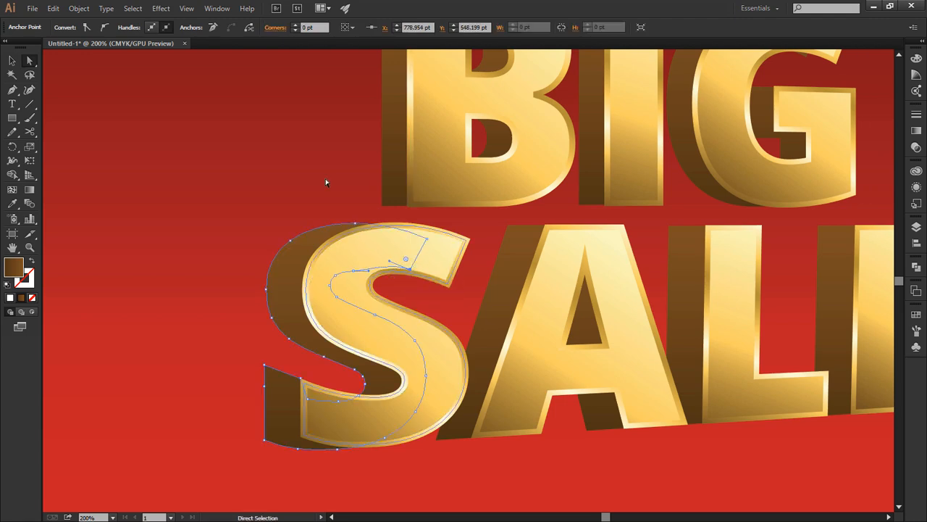
{"action": "left_click", "coordinate": [72, 131]}
{"action": "left_click_drag", "start_coordinate": [279, 253], "coordinate": [127, 237]}
{"action": "left_click_drag", "start_coordinate": [341, 205], "coordinate": [123, 210]}
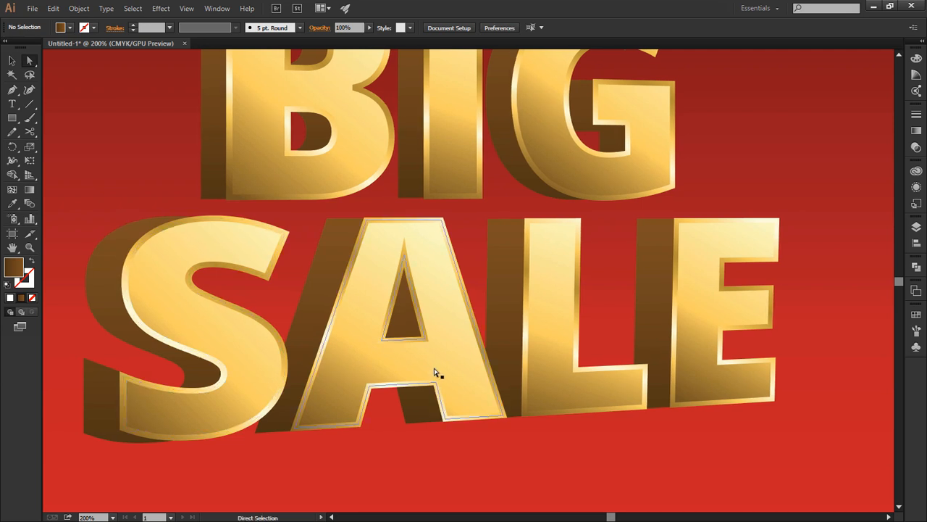
- Try shifting the brown B alone slightly left behind the gold B, and undo the shift
{"action": "key", "text": "ctrl+0"}
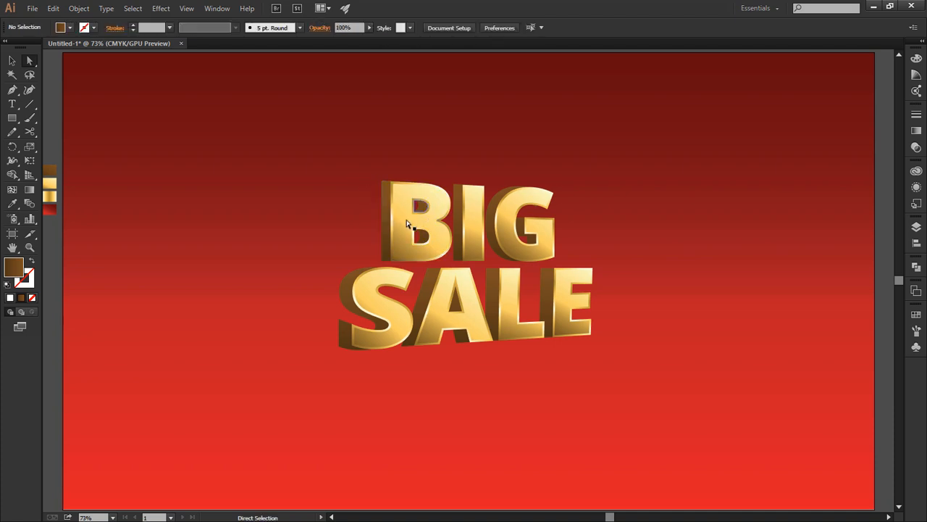
{"action": "left_click", "coordinate": [386, 231]}
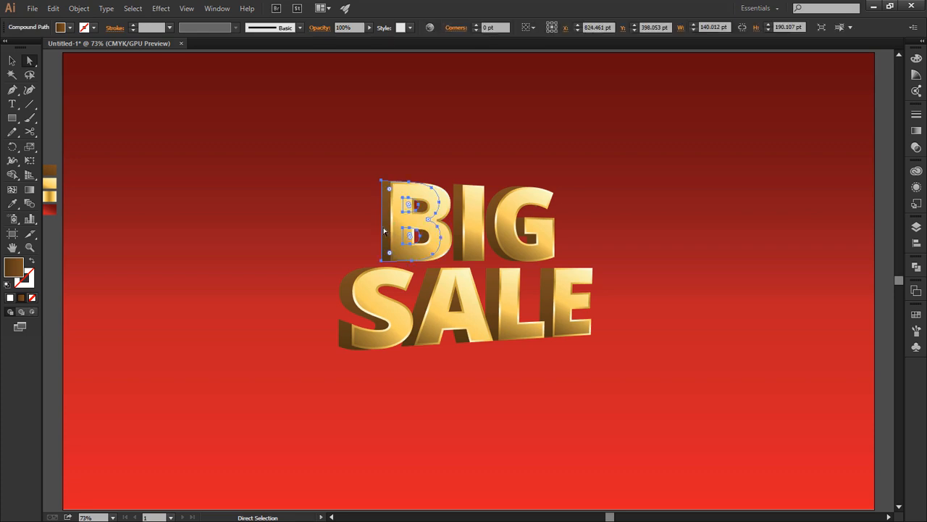
{"action": "left_click", "coordinate": [328, 250]}
{"action": "key", "text": "ctrl+z"}
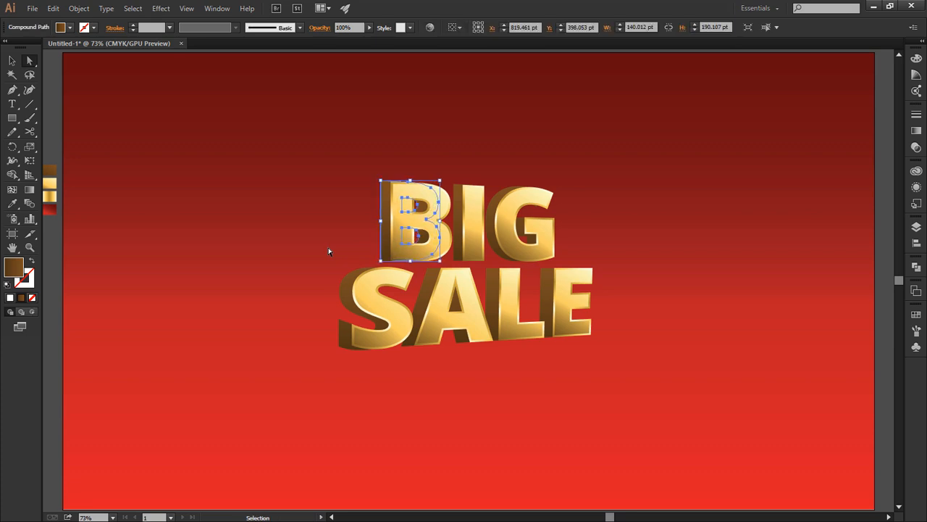
{"action": "key", "text": "ctrl+z"}
{"action": "key", "text": "ctrl+z"}
{"action": "key", "text": "ctrl+z"}
{"action": "key", "text": "ctrl+z"}
{"action": "key", "text": "ctrl+shift+z"}
{"action": "key", "text": "ctrl+shift+z"}
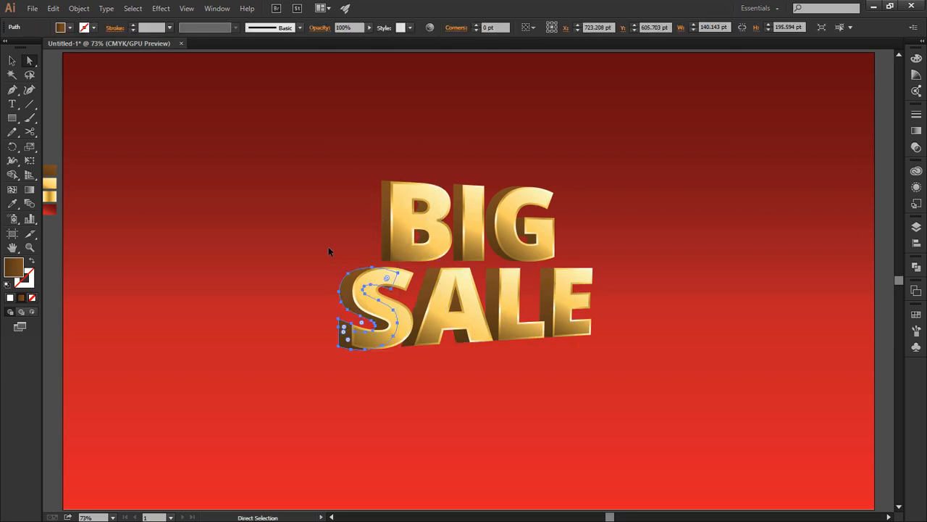
{"action": "left_click", "coordinate": [328, 250]}
{"action": "mouse_move", "coordinate": [597, 187]}
{"action": "left_mouse_down"}
{"action": "mouse_move", "coordinate": [592, 175]}
{"action": "mouse_move", "coordinate": [599, 199]}
{"action": "left_mouse_up"}
{"action": "key", "text": "ctrl+z"}
{"action": "left_click", "coordinate": [598, 189]}
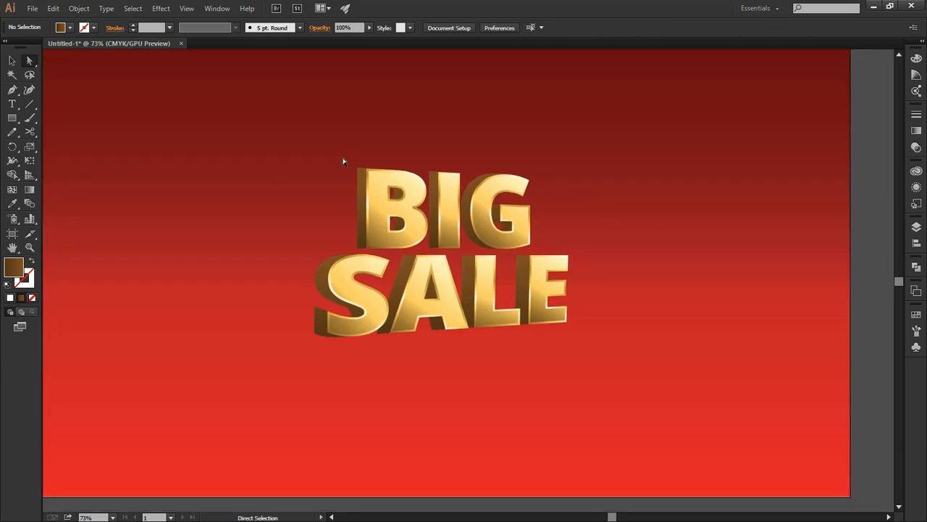
- Group the gold and brown BIG parts together, and the gold and brown SALE parts as a second group
{"action": "mouse_move", "coordinate": [321, 154]}
{"action": "left_mouse_down"}
{"action": "mouse_move", "coordinate": [555, 213]}
{"action": "mouse_move", "coordinate": [558, 226]}
{"action": "left_mouse_up"}
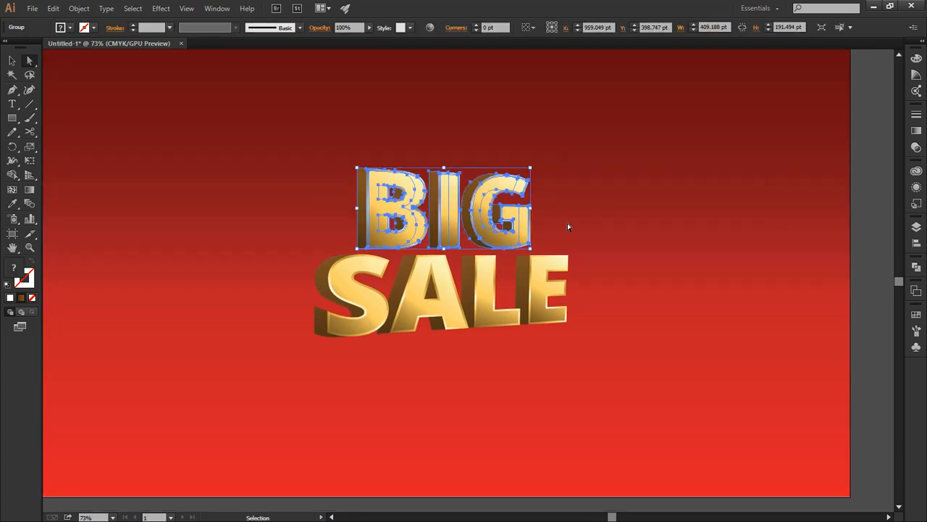
{"action": "left_click", "coordinate": [362, 366]}
{"action": "left_click_drag", "start_coordinate": [292, 259], "coordinate": [572, 341]}
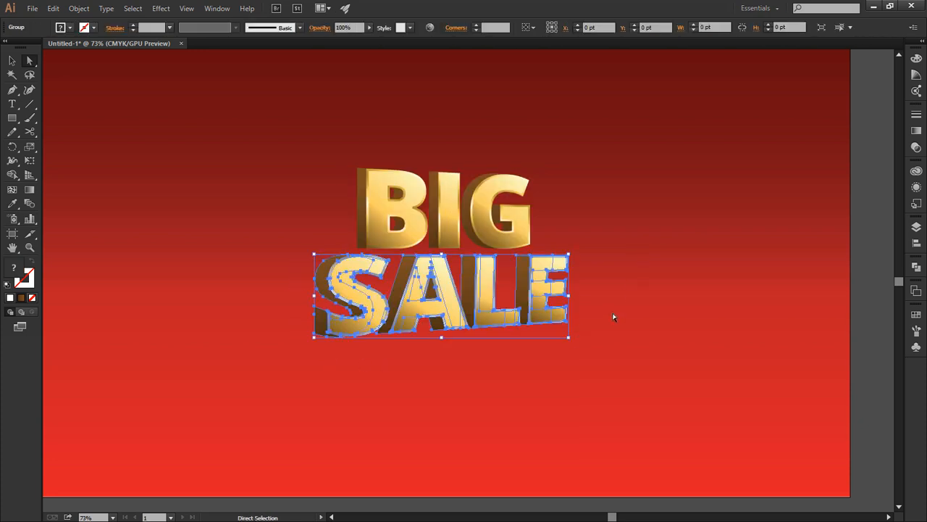
- Enlarge the BIG and SALE groups together proportionally about their common centre by about a quarter
{"action": "left_click_drag", "start_coordinate": [290, 166], "coordinate": [574, 344]}
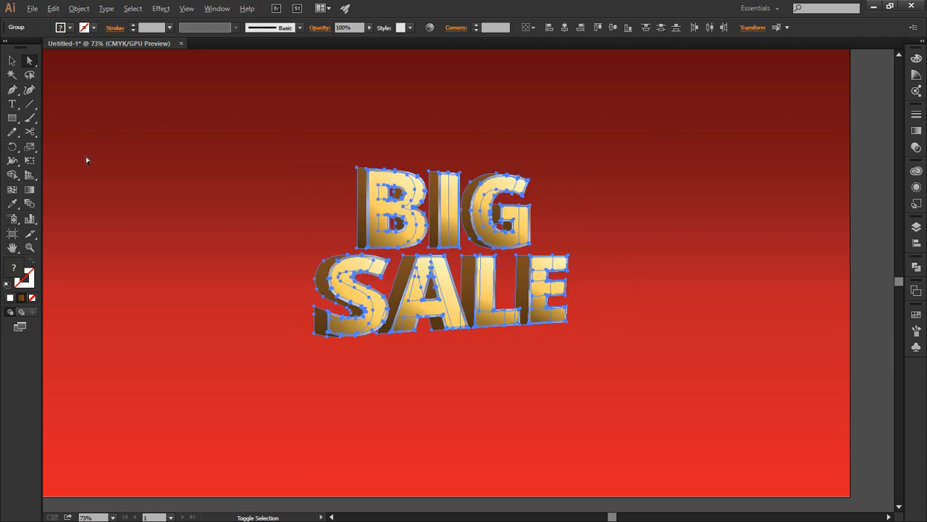
{"action": "left_click", "coordinate": [11, 61]}
{"action": "left_click_drag", "start_coordinate": [221, 114], "coordinate": [625, 360]}
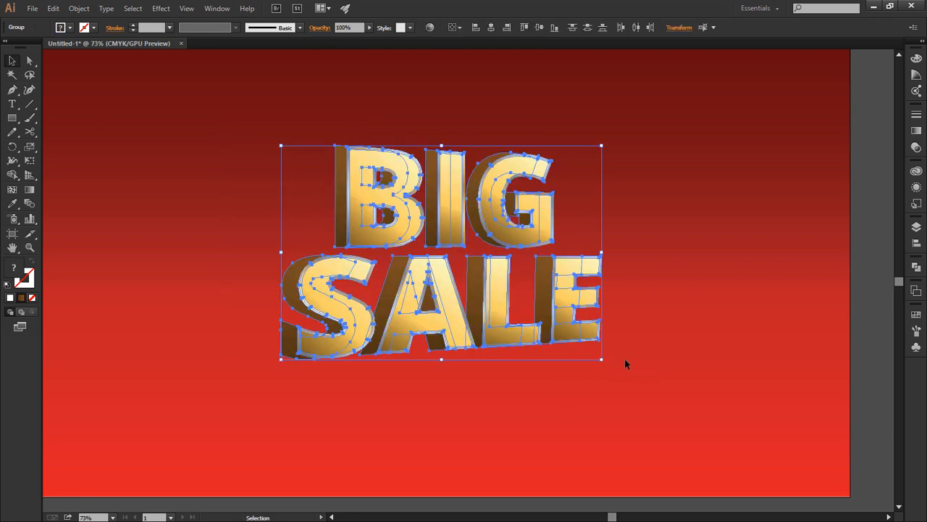
{"action": "left_click", "coordinate": [562, 407]}
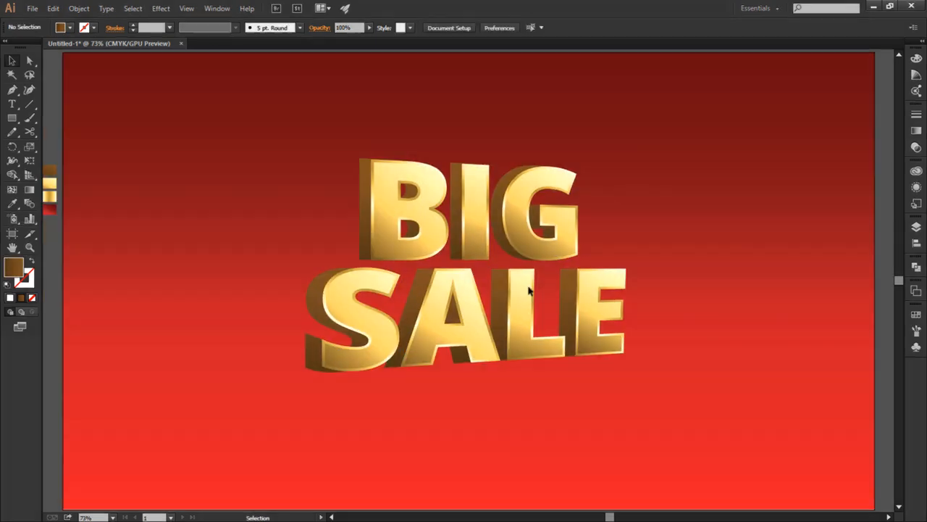